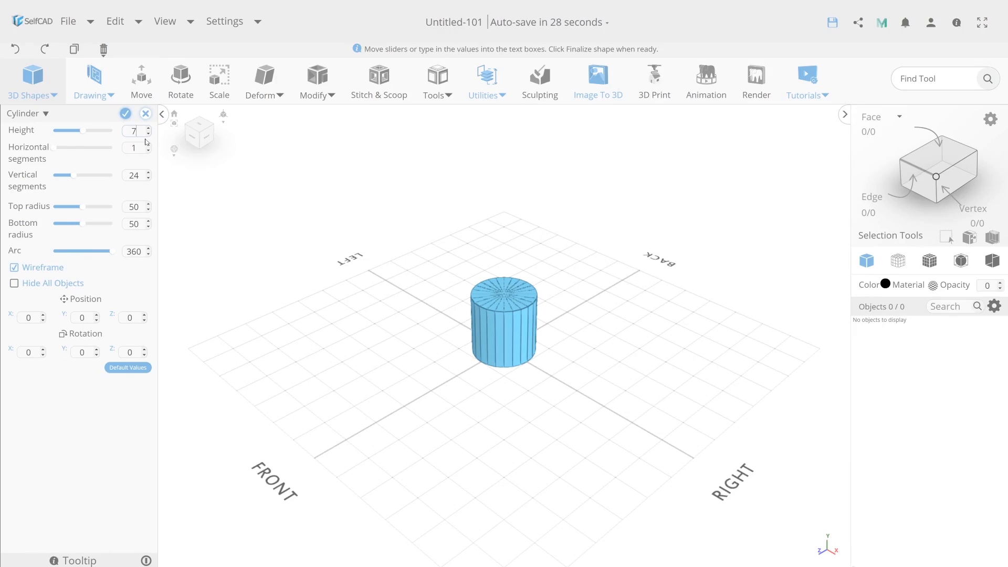
# Step: Create a hexagonal cylinder with height 7 and 6 vertical segments, rotated 30 degrees about Y
pyautogui.press('Tab')
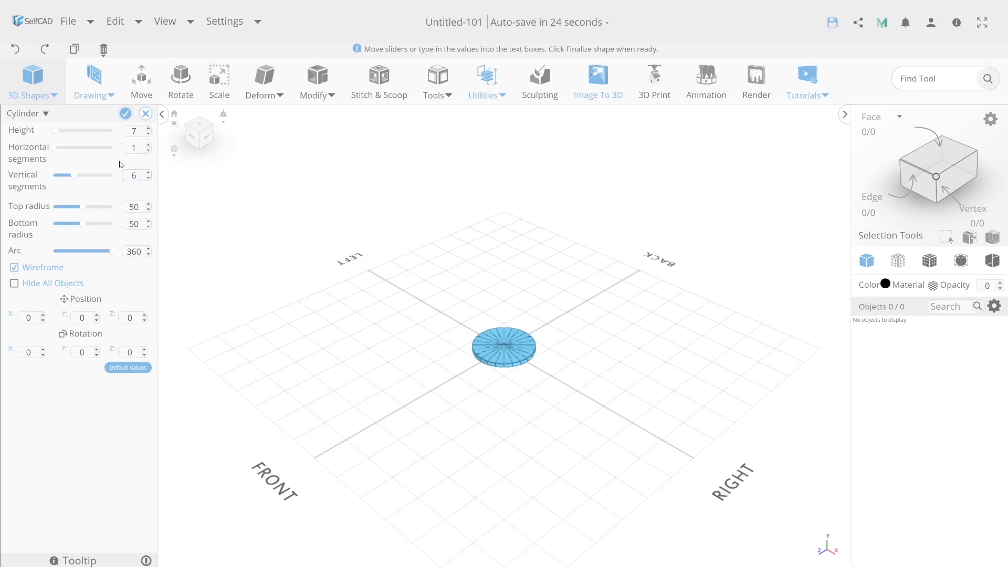
pyautogui.click(82, 318)
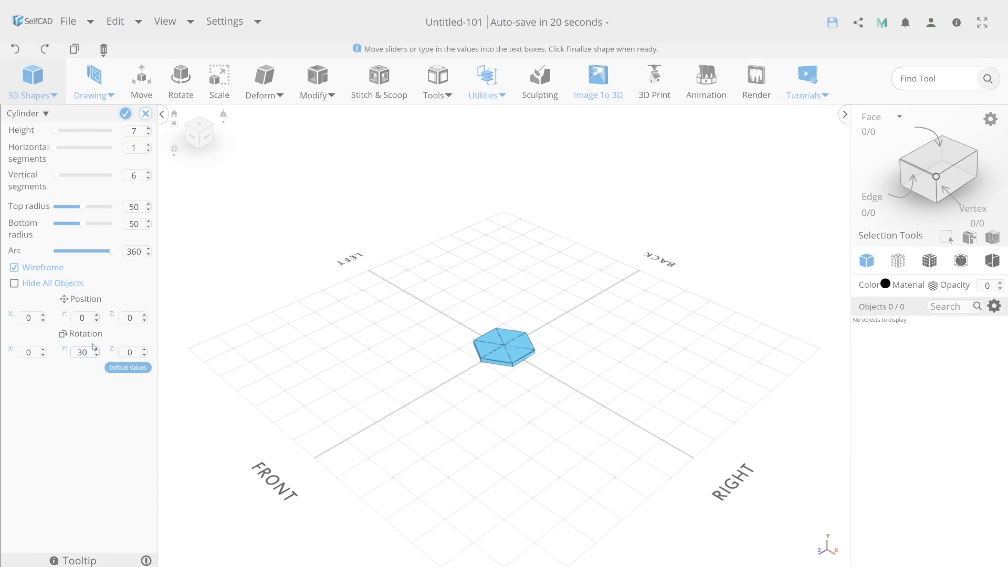
pyautogui.press('Return')
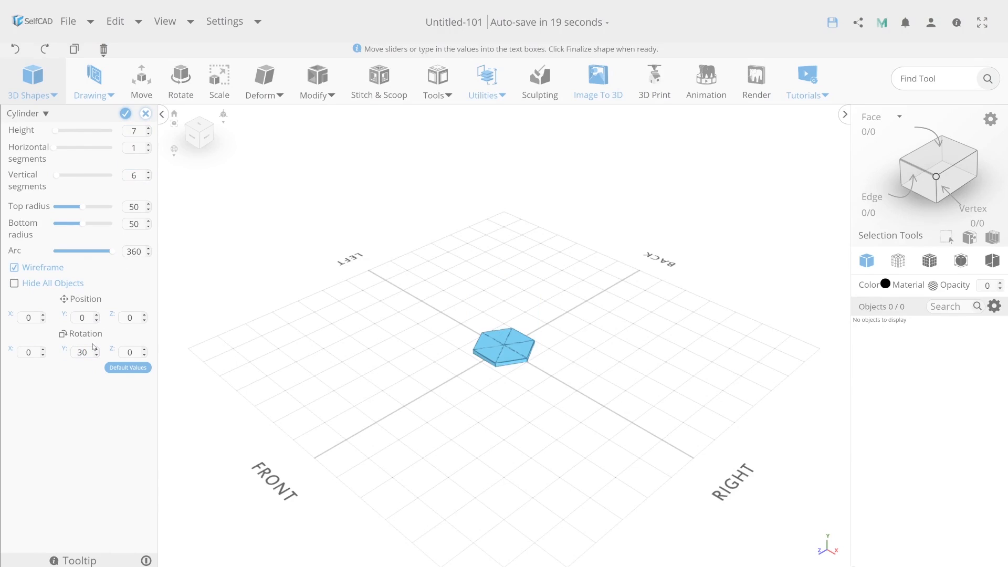
pyautogui.click(126, 114)
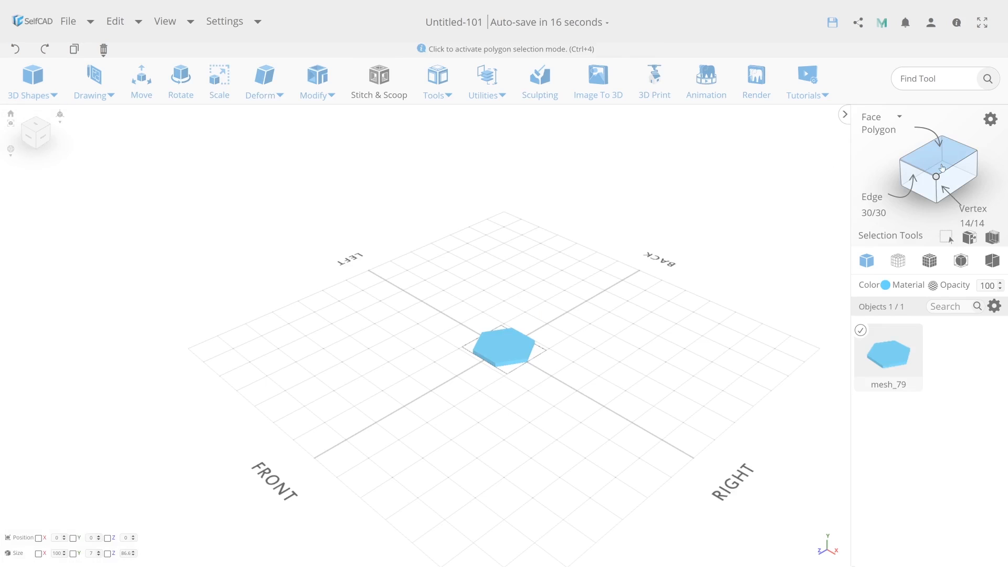
# Step: Inset the hexagon's top faces by 7 and show the solid with its wireframe edges
pyautogui.scroll(3, 472, 475)
pyautogui.click(504, 331)
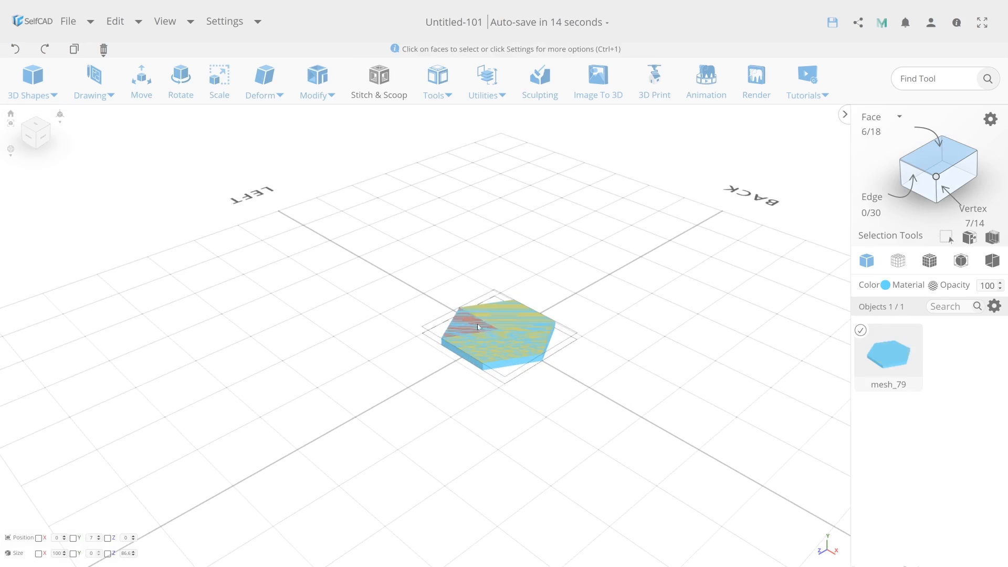
pyautogui.click(317, 79)
pyautogui.click(333, 155)
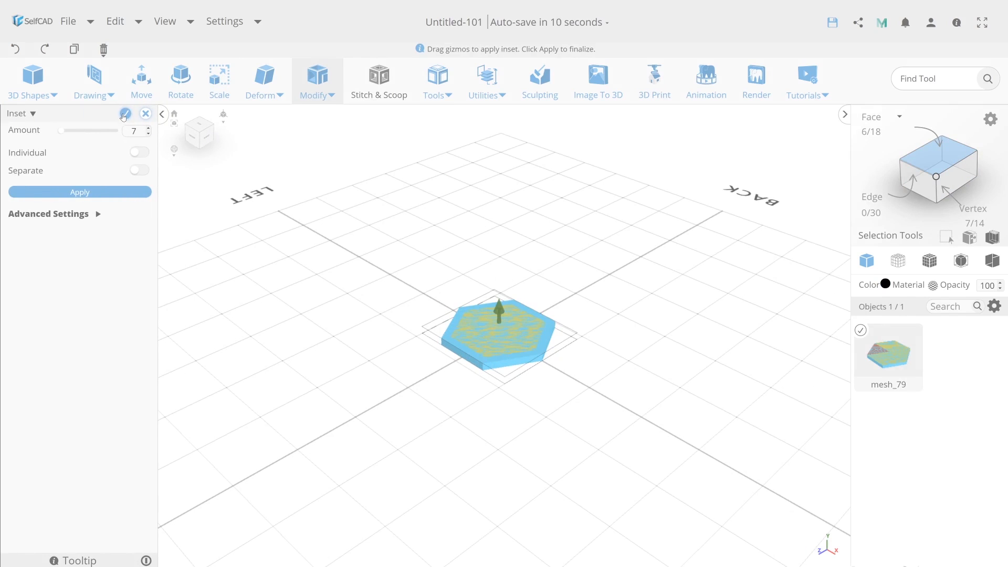
pyautogui.click(125, 114)
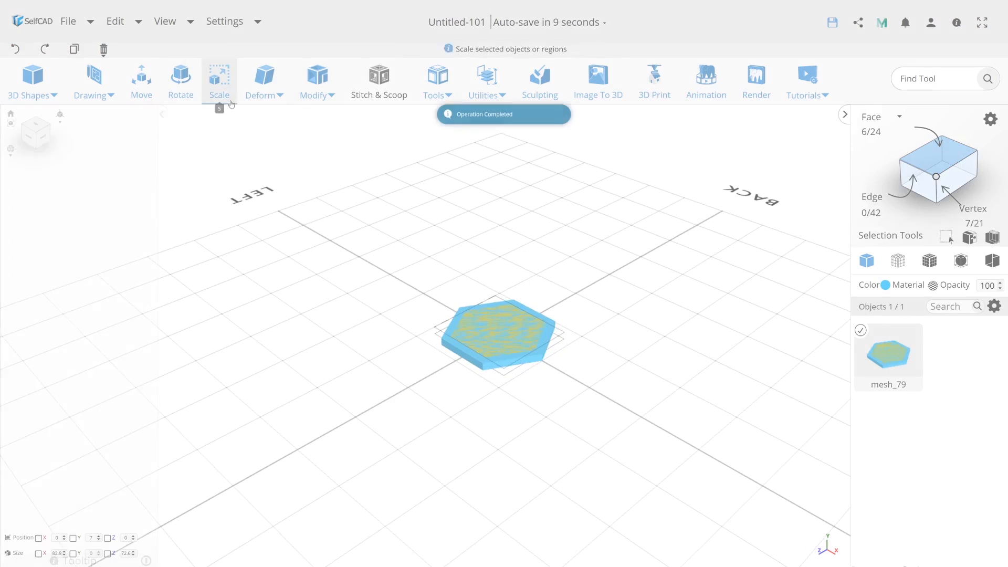
pyautogui.click(938, 271)
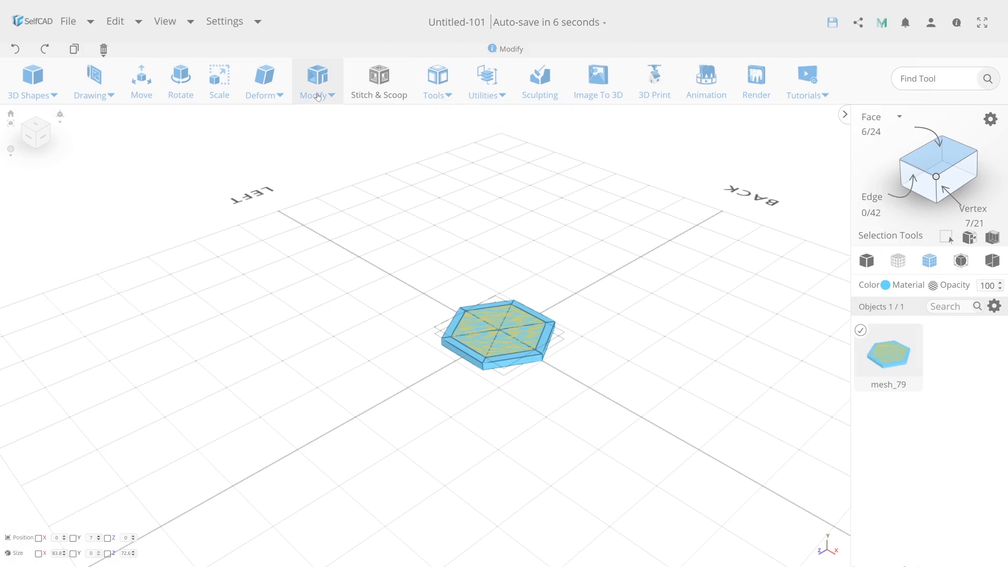
# Step: Extrude the inset faces by -7 with Cut Intersection on to open the hexagon, and remove the ring's duplicate geometry
pyautogui.moveTo(318, 97)
pyautogui.click(320, 120)
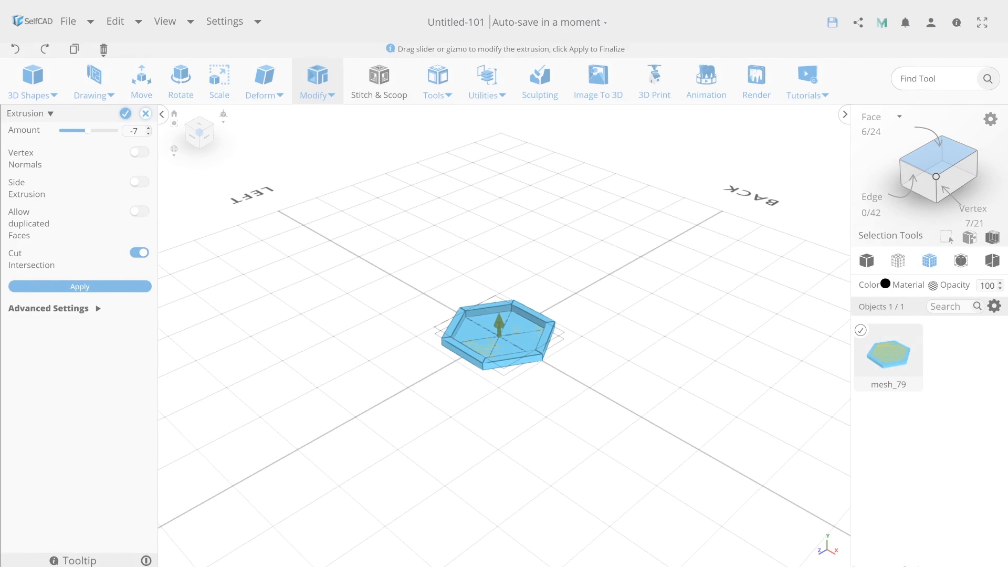
pyautogui.click(124, 117)
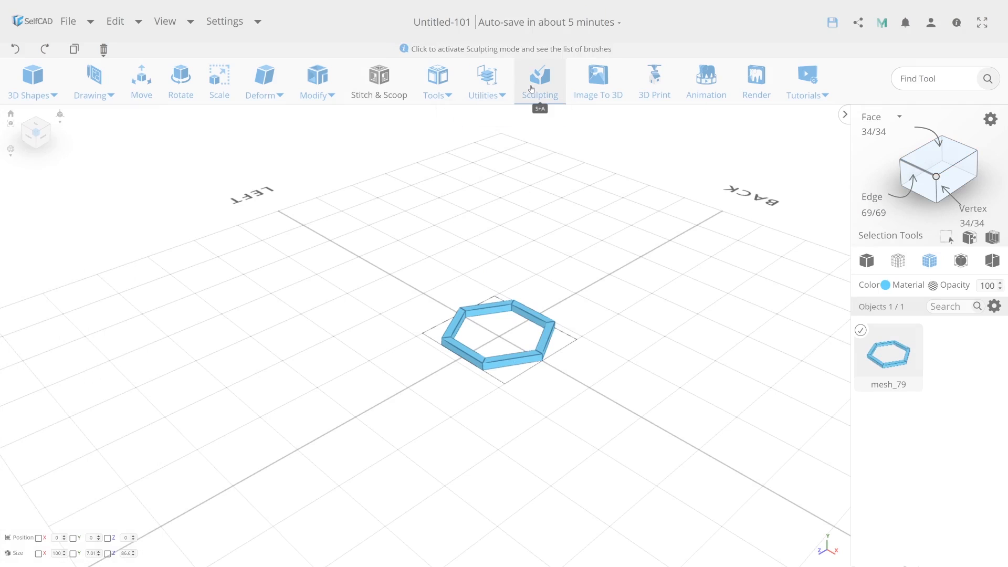
pyautogui.click(489, 92)
pyautogui.click(532, 339)
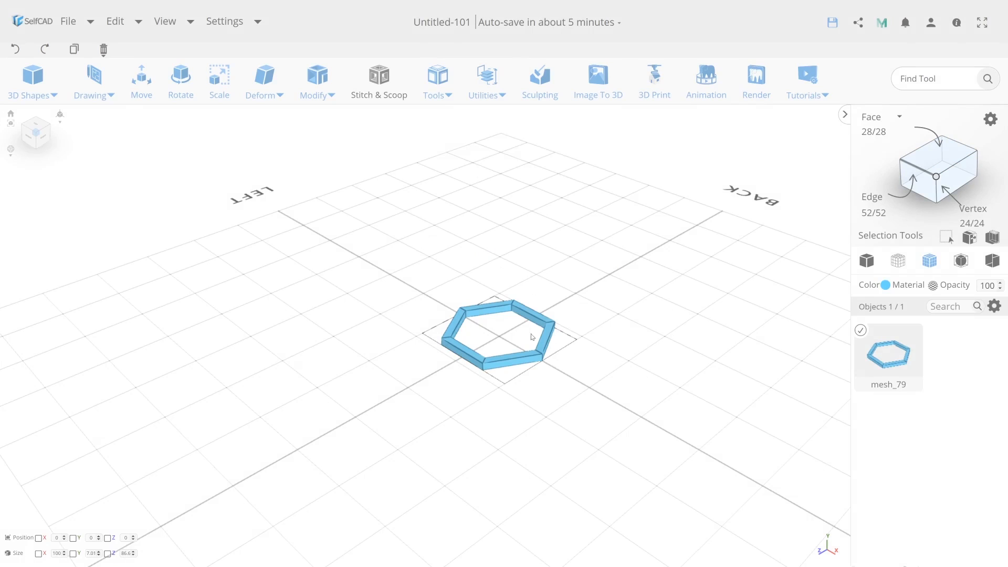
# Step: Copy the hexagonal ring and snap it by a manually set corner origin against the original, at about X 66.9, Z -43
pyautogui.moveTo(415, 328); pyautogui.dragTo(393, 364)
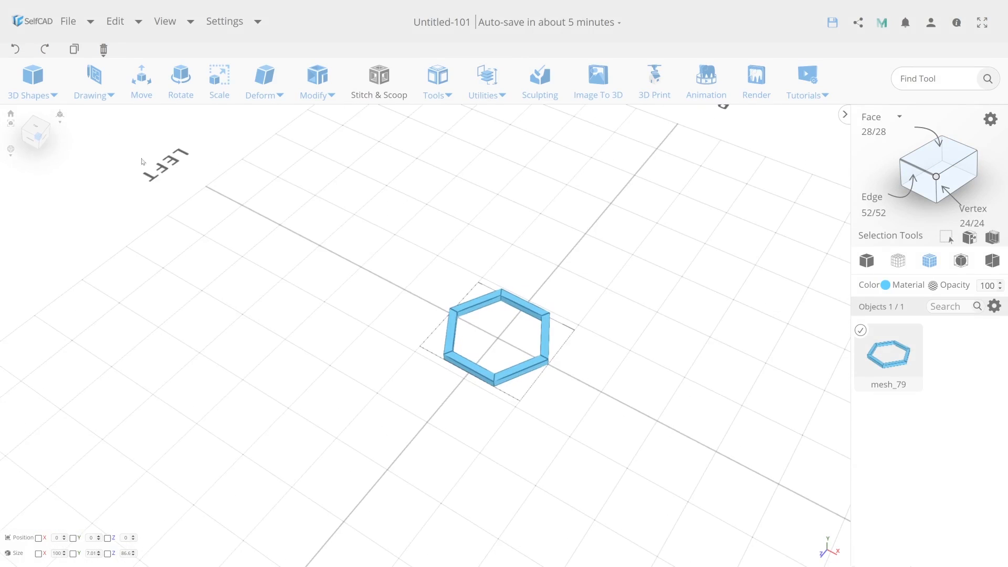
pyautogui.click(74, 49)
pyautogui.click(488, 81)
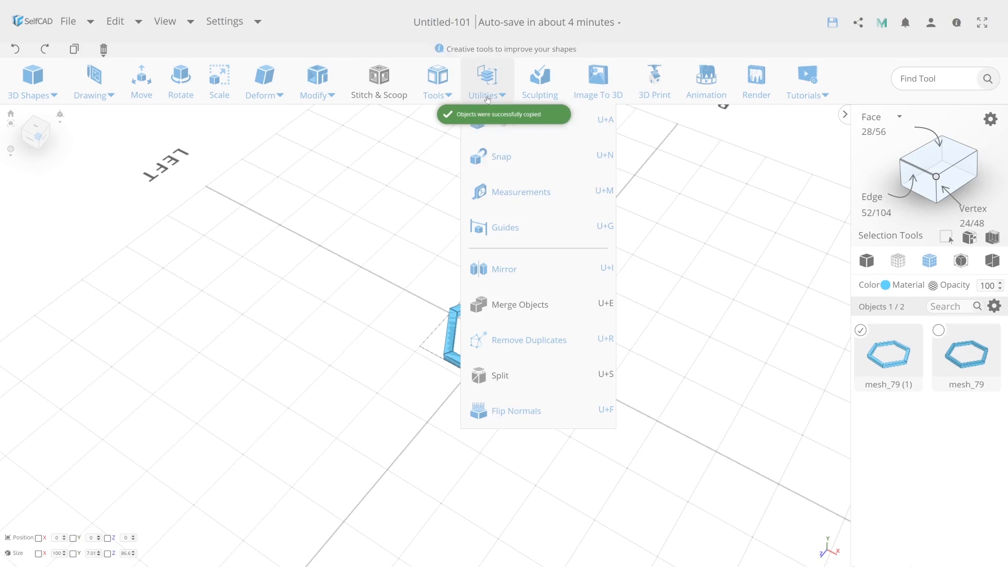
pyautogui.click(498, 155)
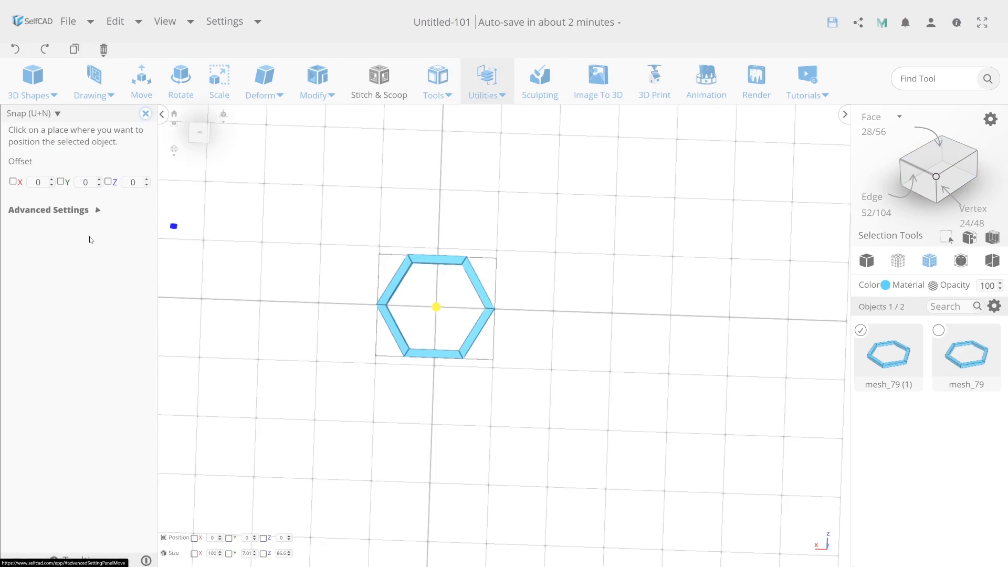
pyautogui.click(49, 209)
pyautogui.click(80, 261)
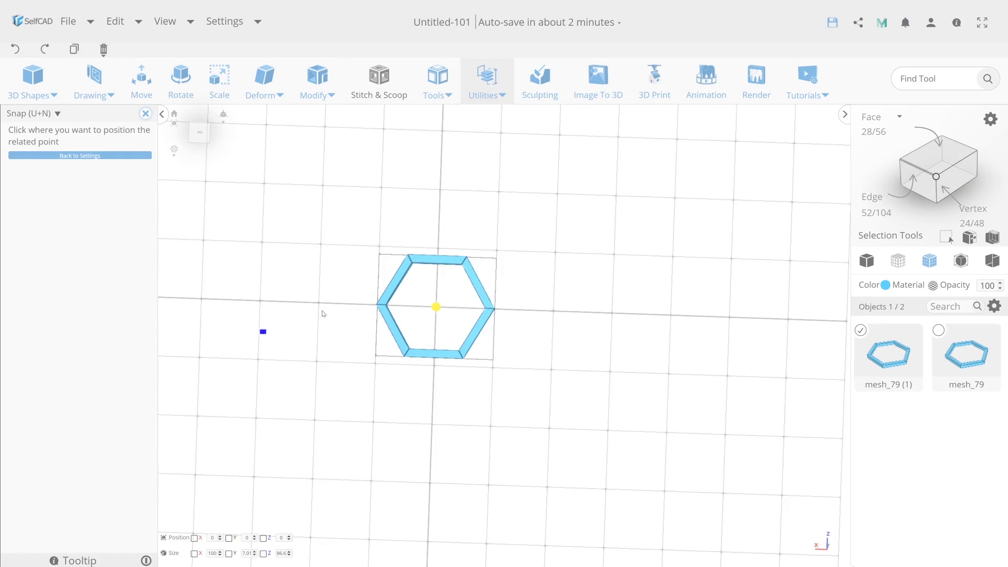
pyautogui.click(283, 313)
pyautogui.moveTo(609, 271); pyautogui.dragTo(303, 226, button='right')
pyautogui.moveTo(441, 310); pyautogui.dragTo(692, 281, button='right')
pyautogui.click(124, 261)
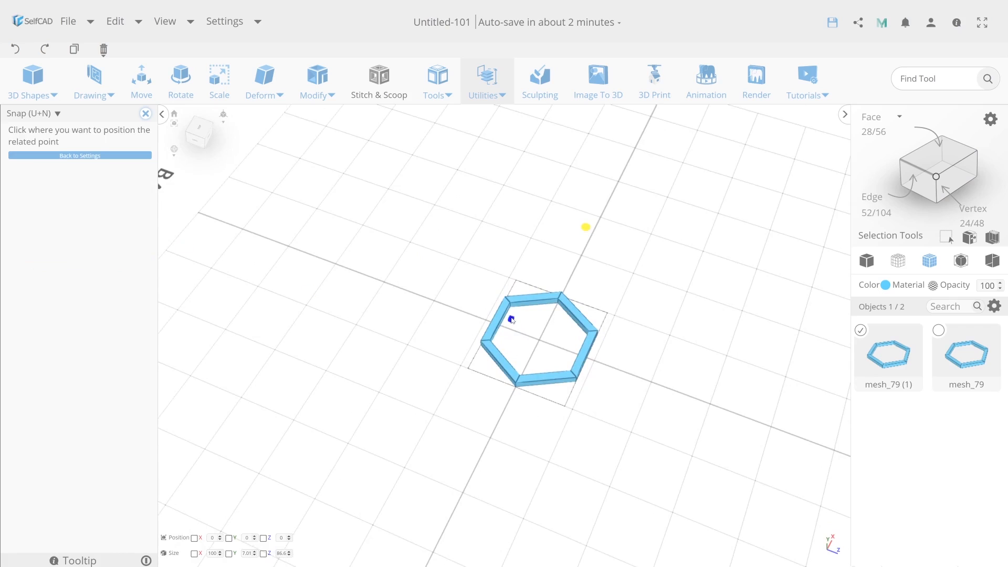
pyautogui.click(577, 382)
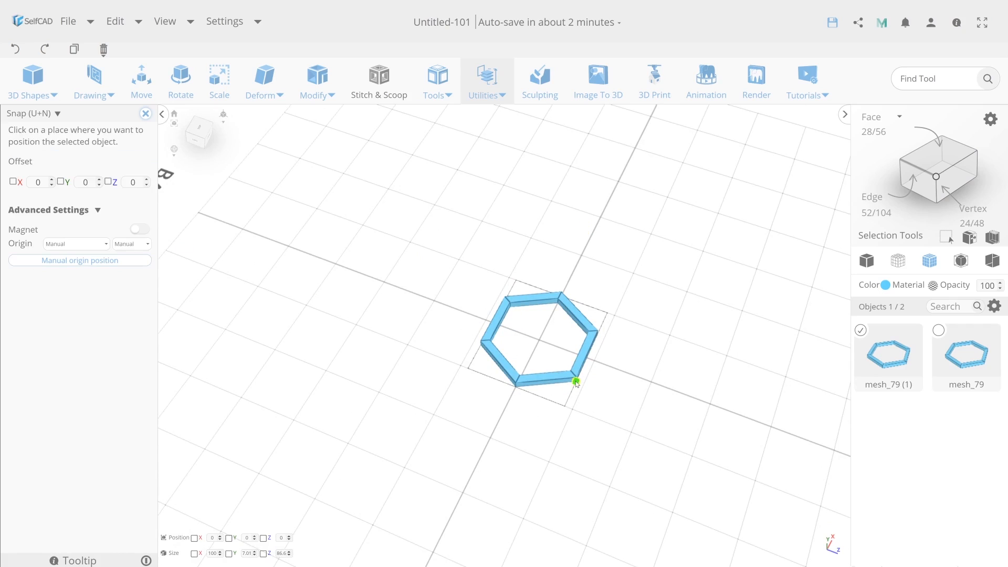
pyautogui.click(558, 304)
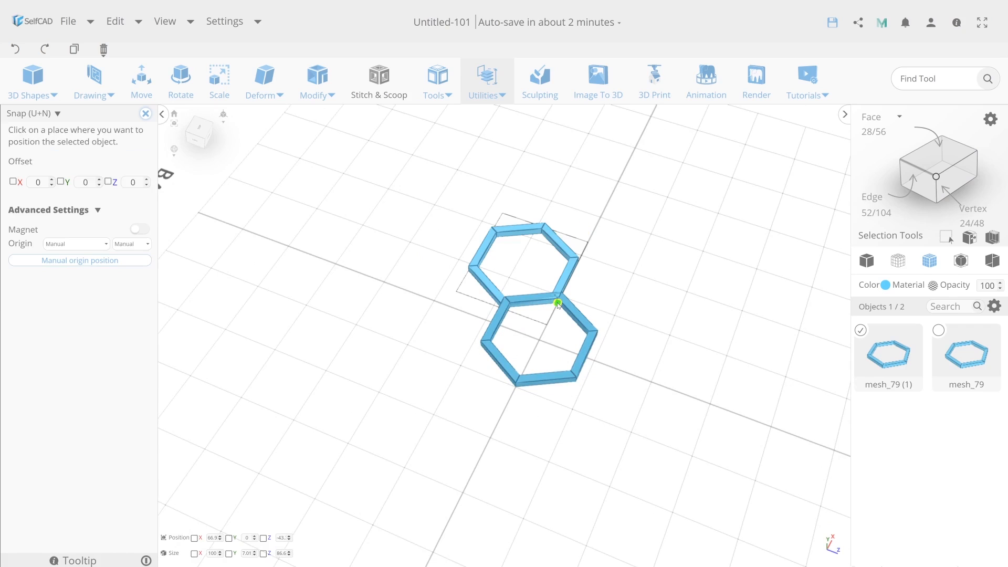
# Step: Copy the second ring and snap it by its outer corner into the junction of both rings, at about X 66.9, Z 43.3
pyautogui.click(73, 51)
pyautogui.click(317, 81)
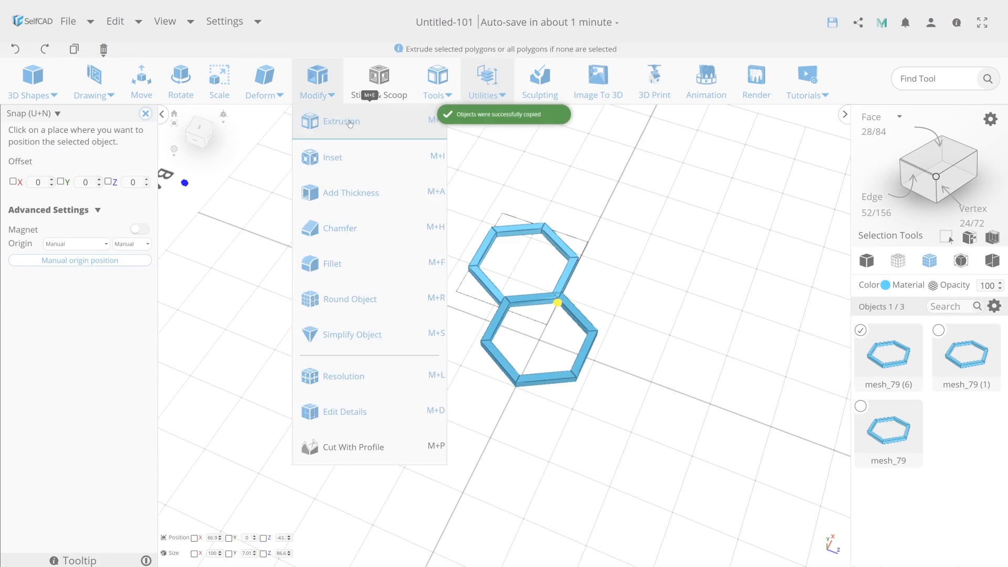
pyautogui.click(74, 261)
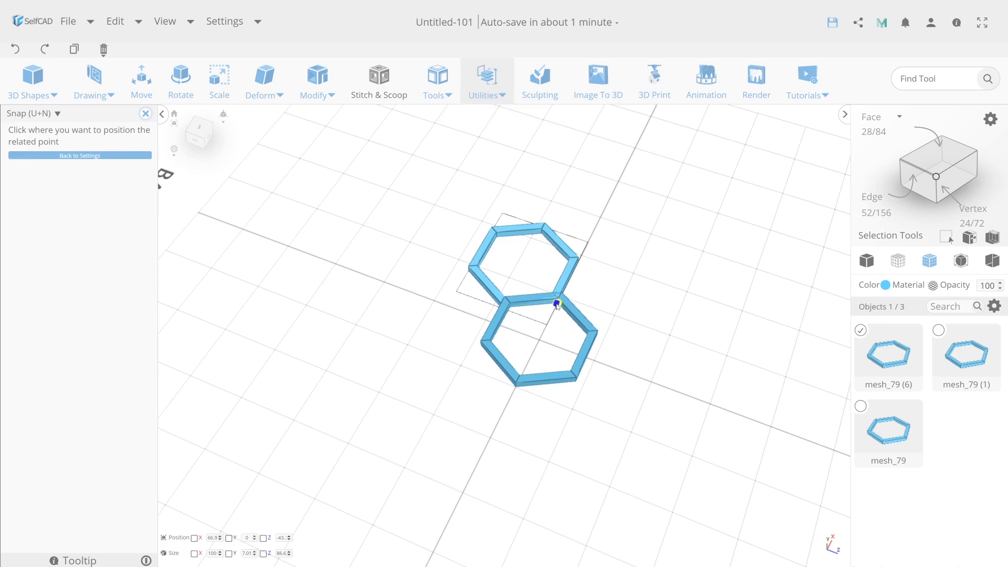
pyautogui.click(469, 267)
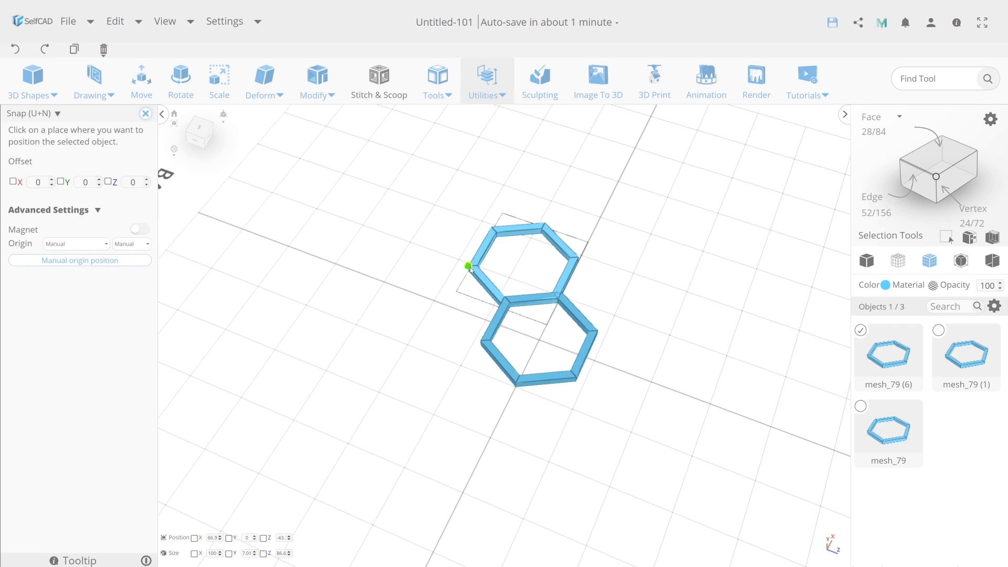
pyautogui.click(559, 299)
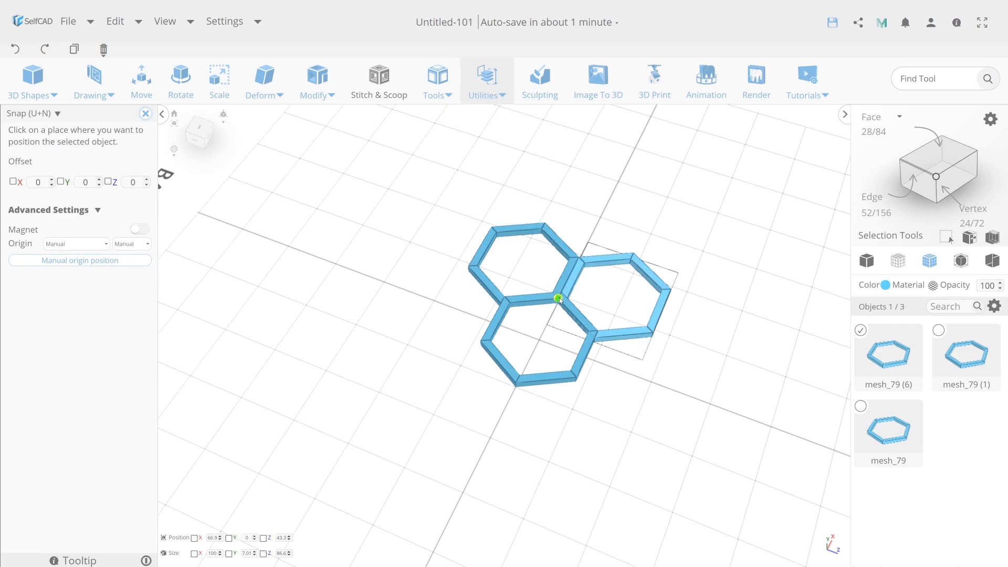
# Step: Copy the third ring and snap it by an outer corner to the original ring's opposite corner, at about X -66, Z -43
pyautogui.click(77, 49)
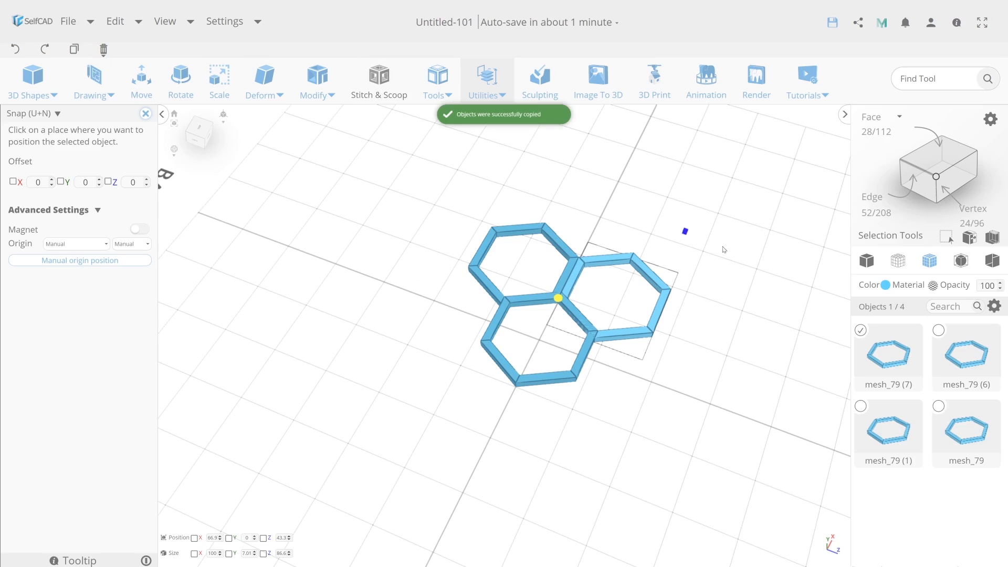
pyautogui.moveTo(724, 249); pyautogui.dragTo(521, 246, button='right')
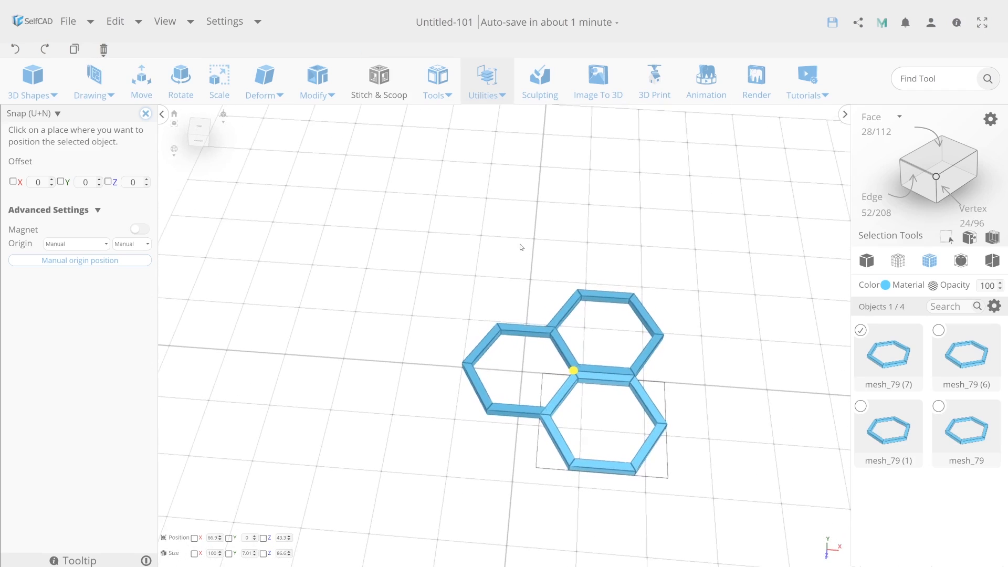
pyautogui.click(96, 261)
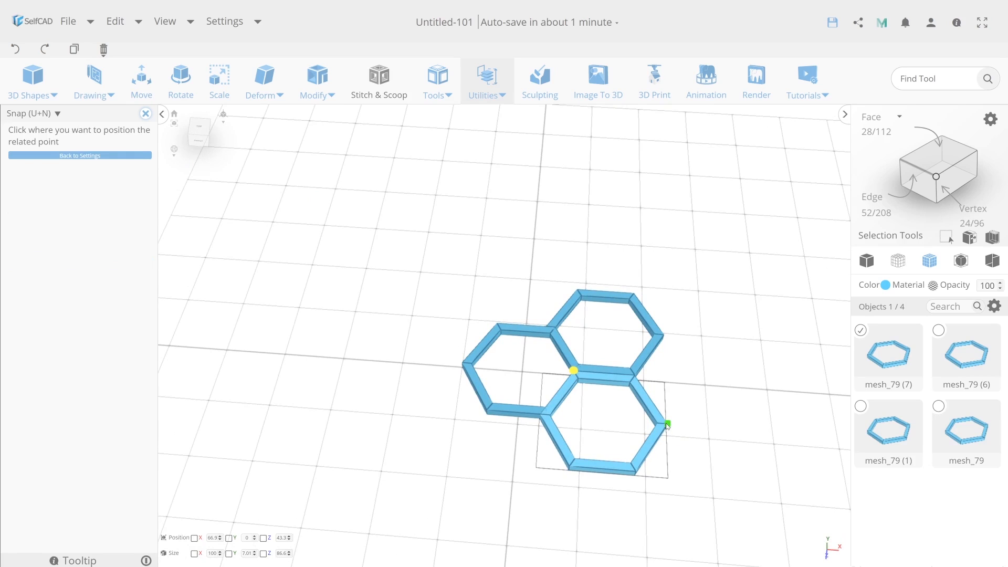
pyautogui.click(635, 471)
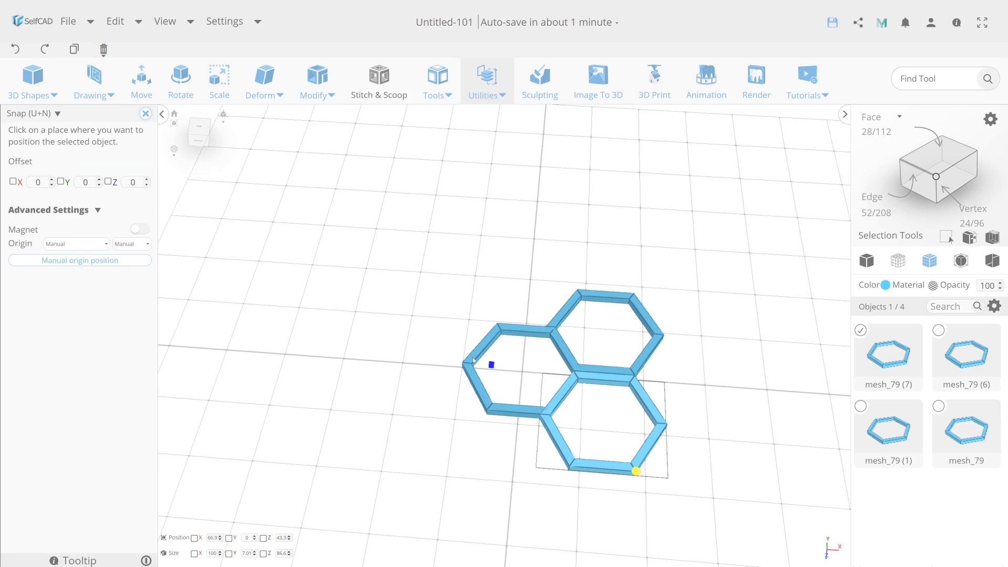
pyautogui.click(472, 363)
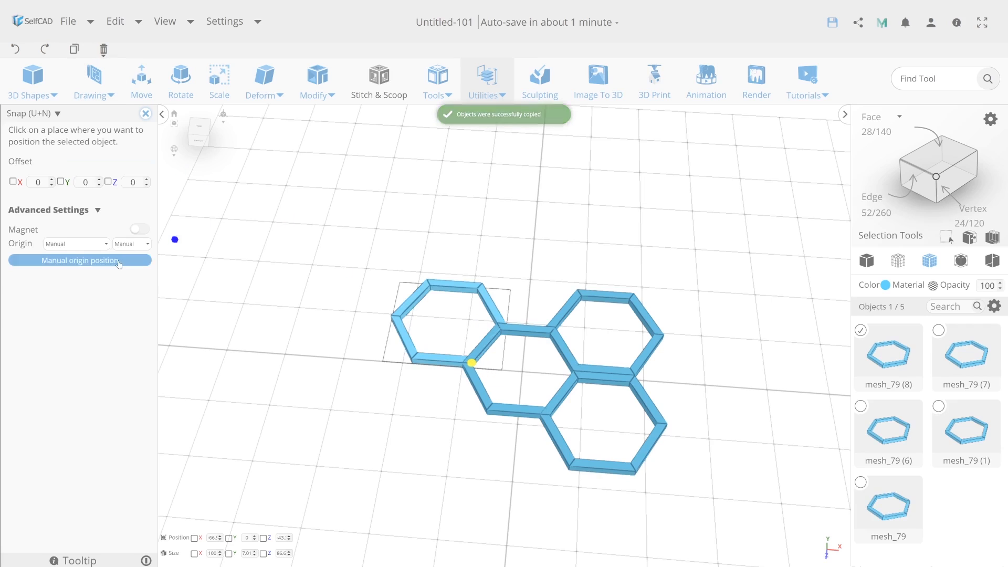
# Step: Snap two more ring copies around the original ring, at about X -66, Z 43.3 and X 0, Z 86.6
pyautogui.click(80, 261)
pyautogui.click(484, 284)
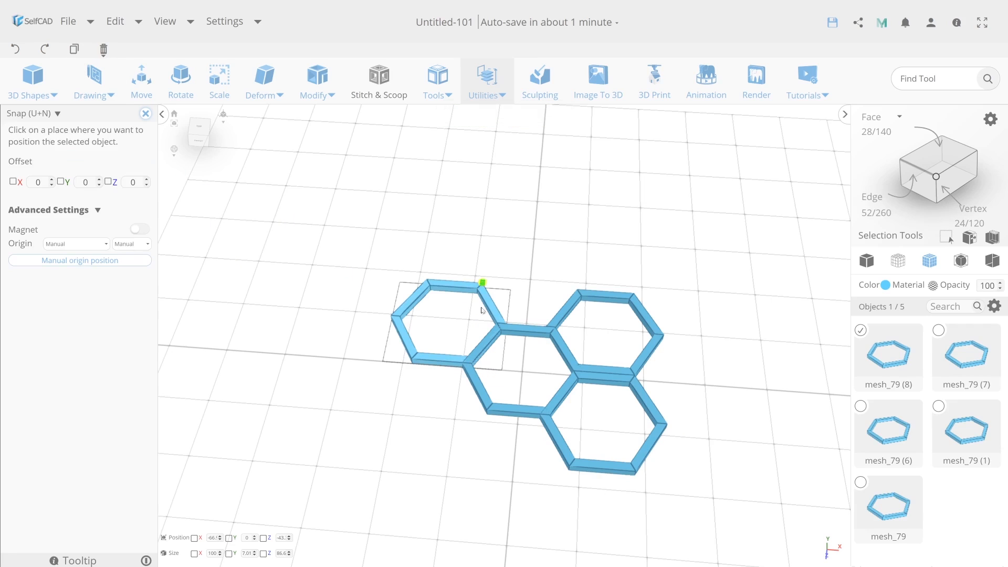
pyautogui.click(472, 364)
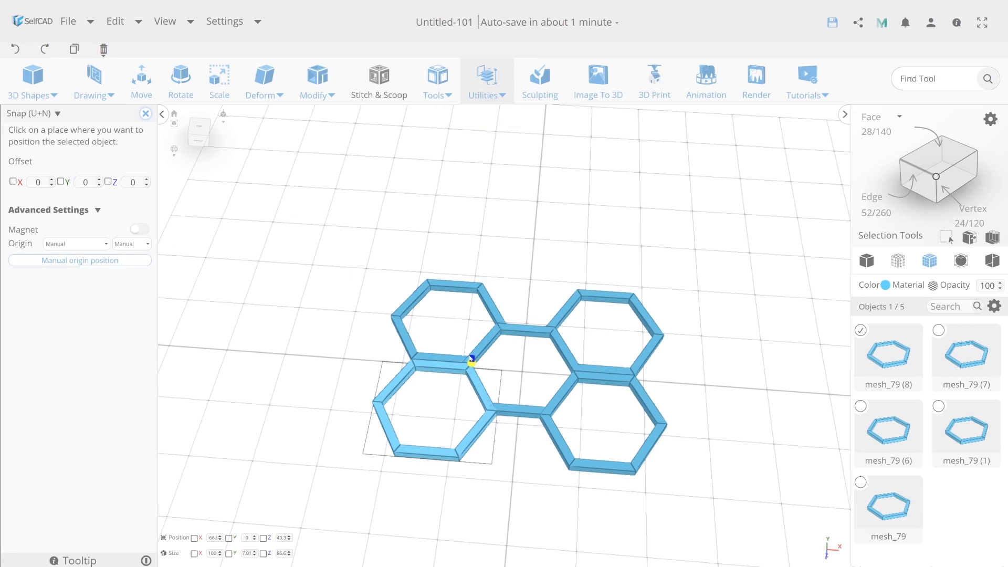
pyautogui.click(74, 48)
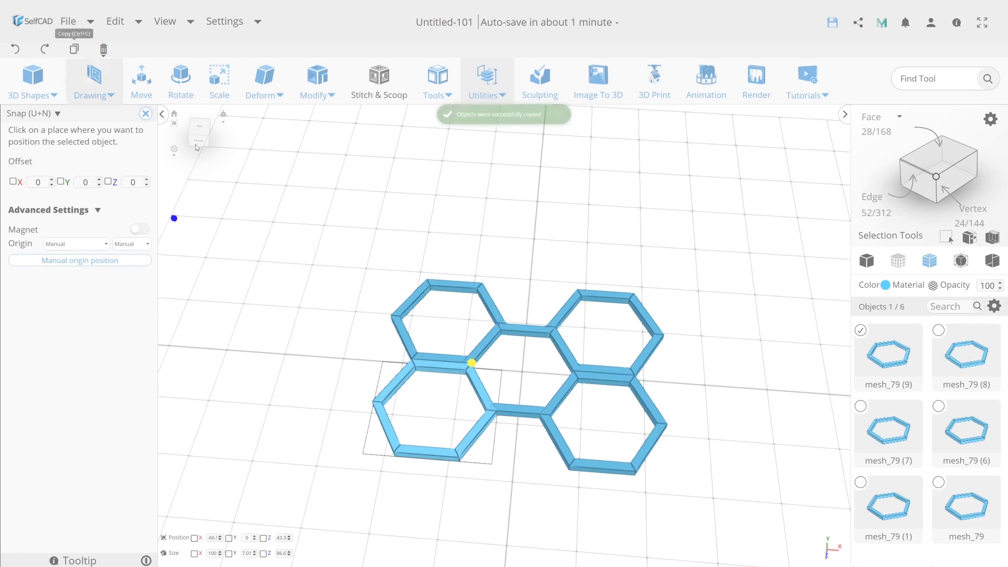
pyautogui.click(549, 415)
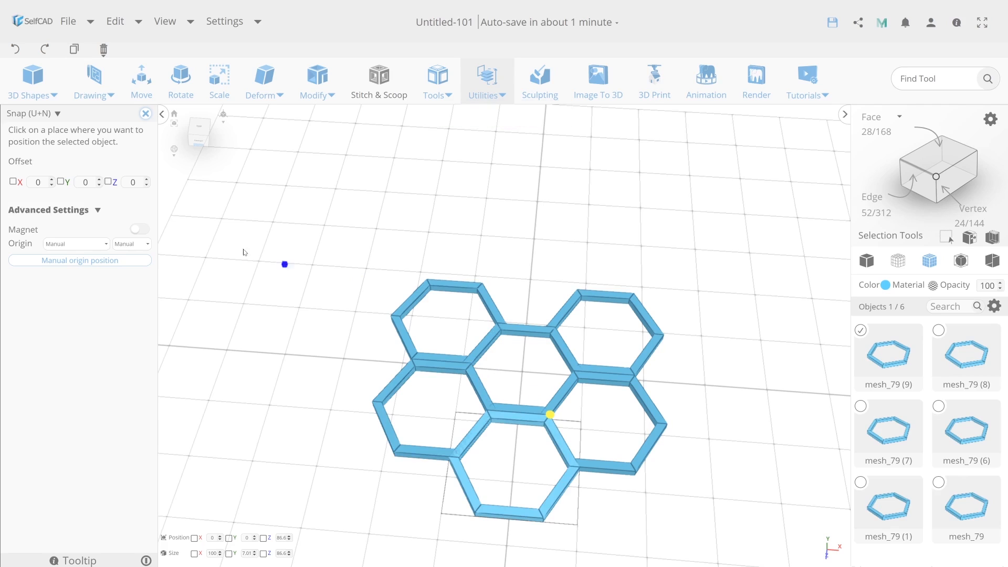
# Step: Copy the last ring and snap it by an outer corner beyond the two negative-X rings, at about X -133, Z 0
pyautogui.click(74, 49)
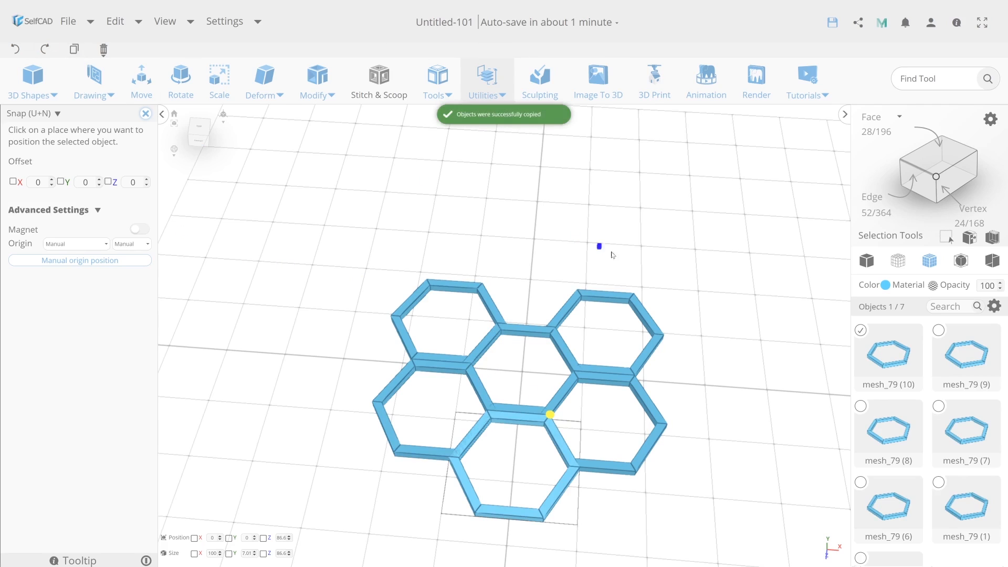
pyautogui.click(79, 261)
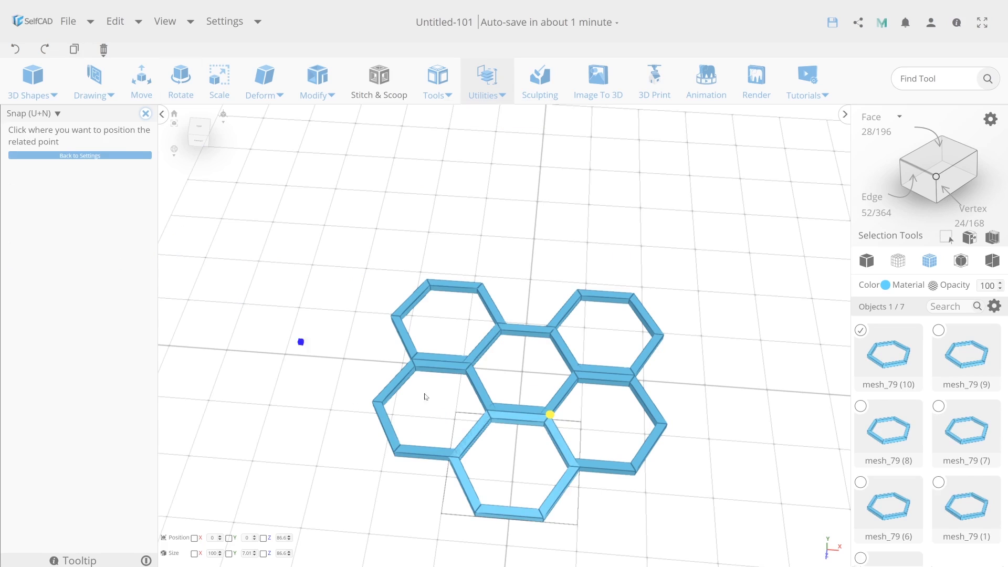
pyautogui.click(544, 518)
pyautogui.click(383, 403)
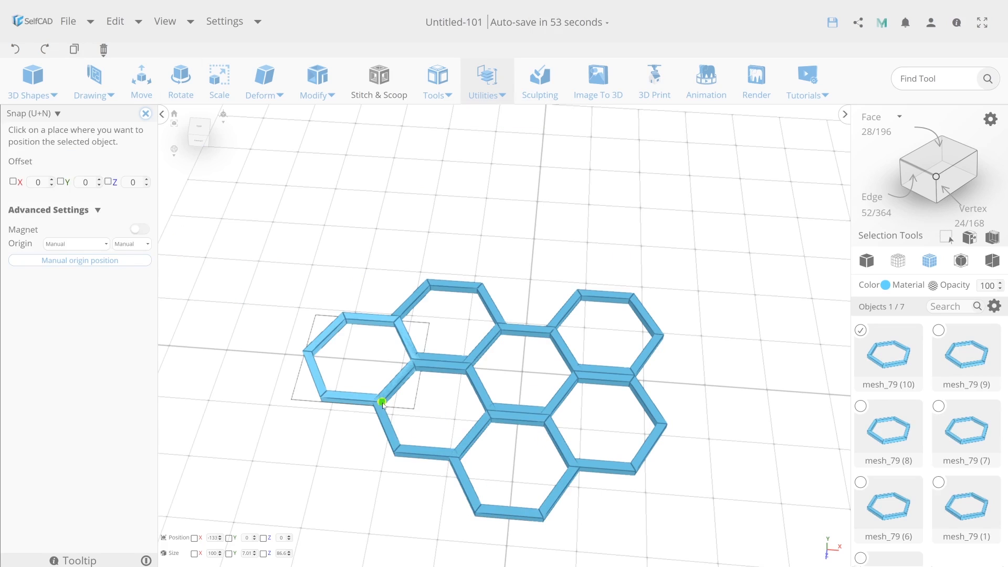
# Step: Copy the selected ring and snap it by an outer corner beyond the two positive-X rings, at about X 133, Z 0
pyautogui.click(74, 50)
pyautogui.click(71, 261)
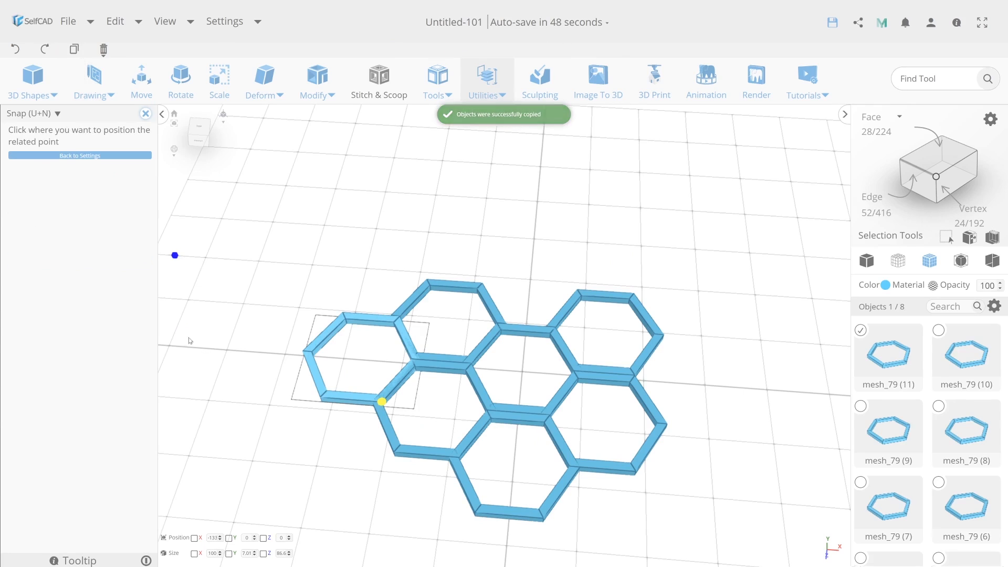
pyautogui.click(321, 398)
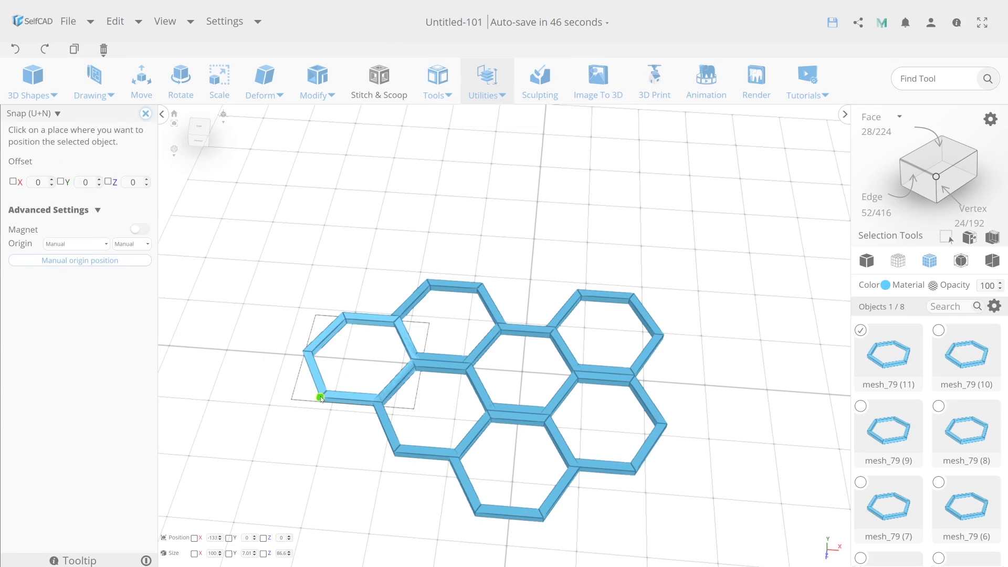
pyautogui.click(659, 424)
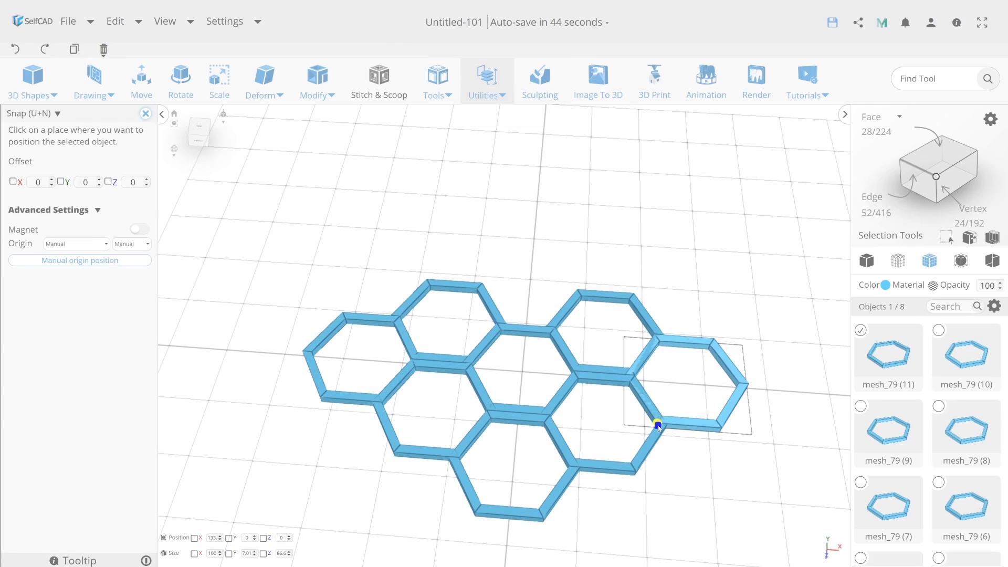
pyautogui.click(146, 115)
# Step: Select all eight rings and combine them into one object with a Stitch & Scoop Union
pyautogui.scroll(-3, 801, 310)
pyautogui.moveTo(773, 334); pyautogui.dragTo(649, 269, button='middle')
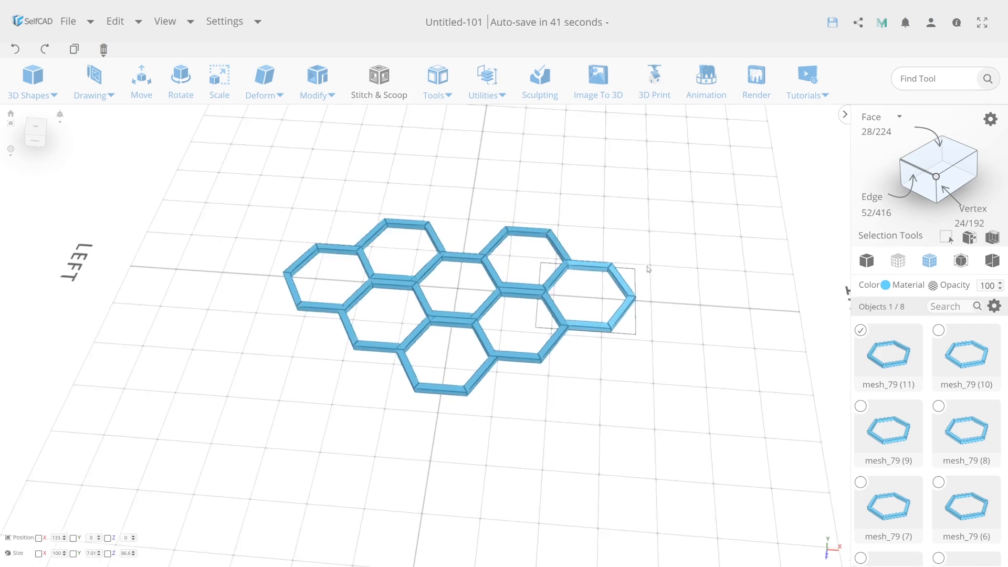
pyautogui.moveTo(649, 269); pyautogui.dragTo(666, 312, button='right')
pyautogui.moveTo(641, 447); pyautogui.dragTo(236, 191)
pyautogui.click(379, 98)
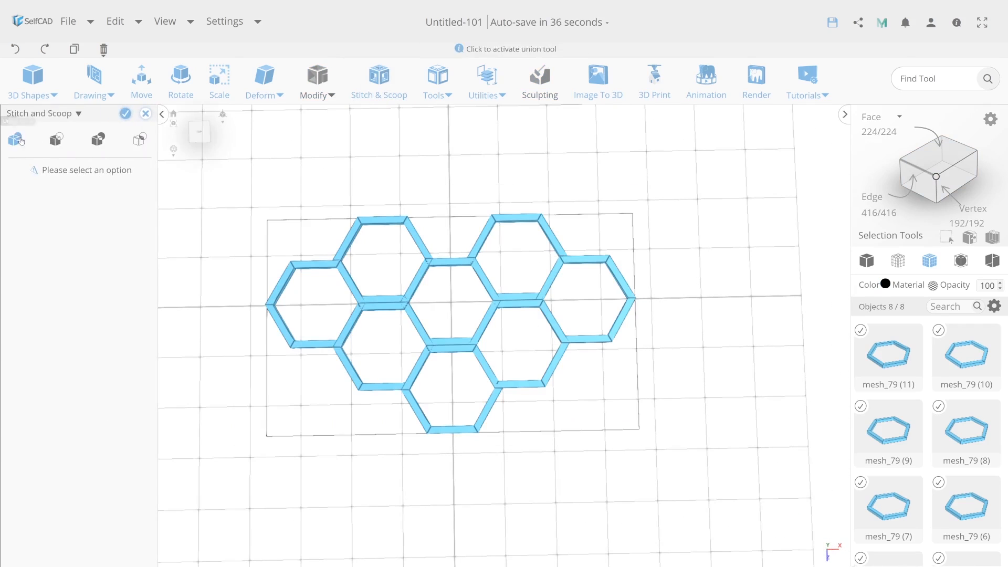
pyautogui.click(20, 139)
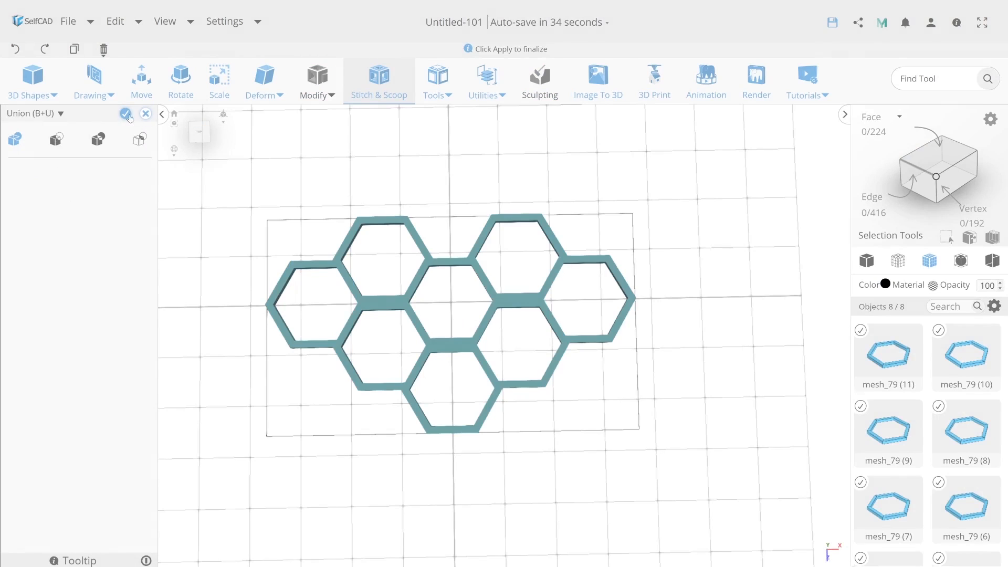
pyautogui.click(126, 114)
# Step: Remove duplicate geometry from the united honeycomb and apply Magic Fix in Sharp mode with a depth of 7
pyautogui.click(485, 95)
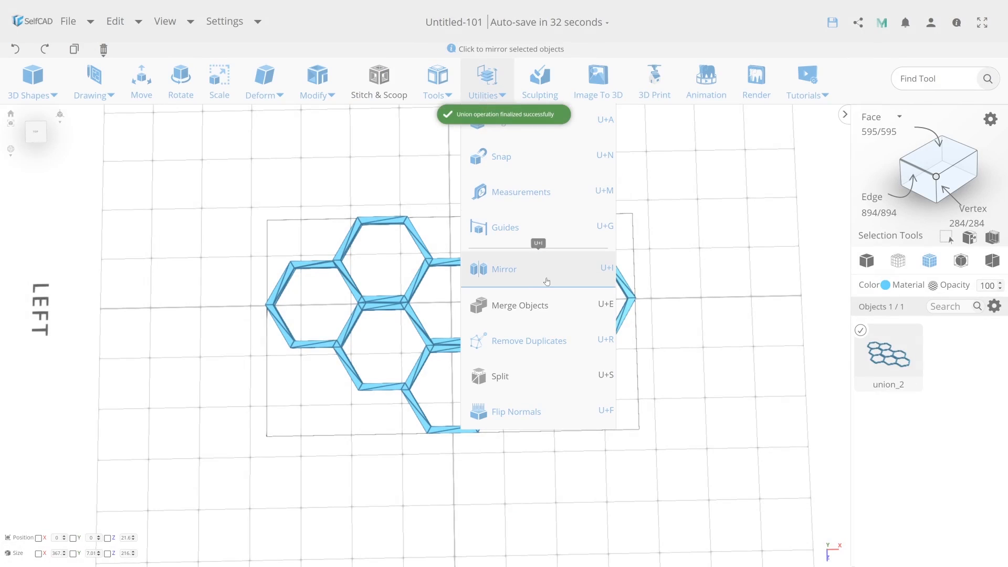
pyautogui.click(533, 347)
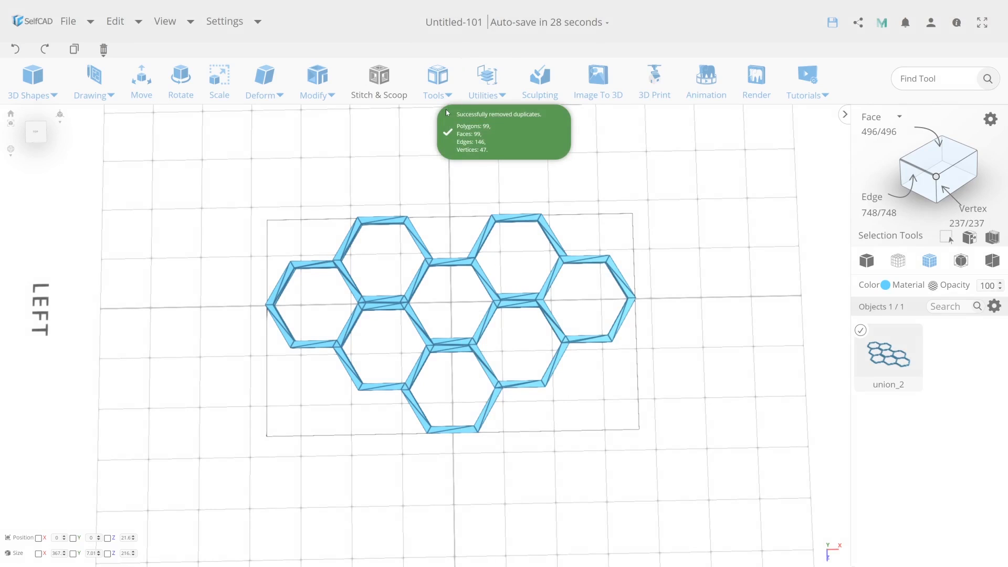
pyautogui.click(438, 87)
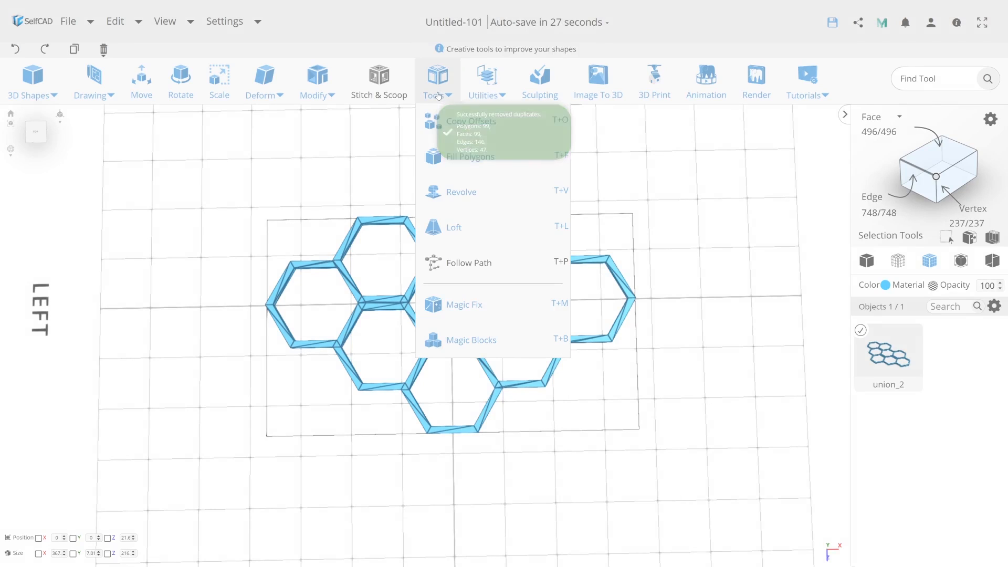
pyautogui.click(461, 303)
pyautogui.click(149, 149)
pyautogui.click(149, 150)
pyautogui.click(149, 149)
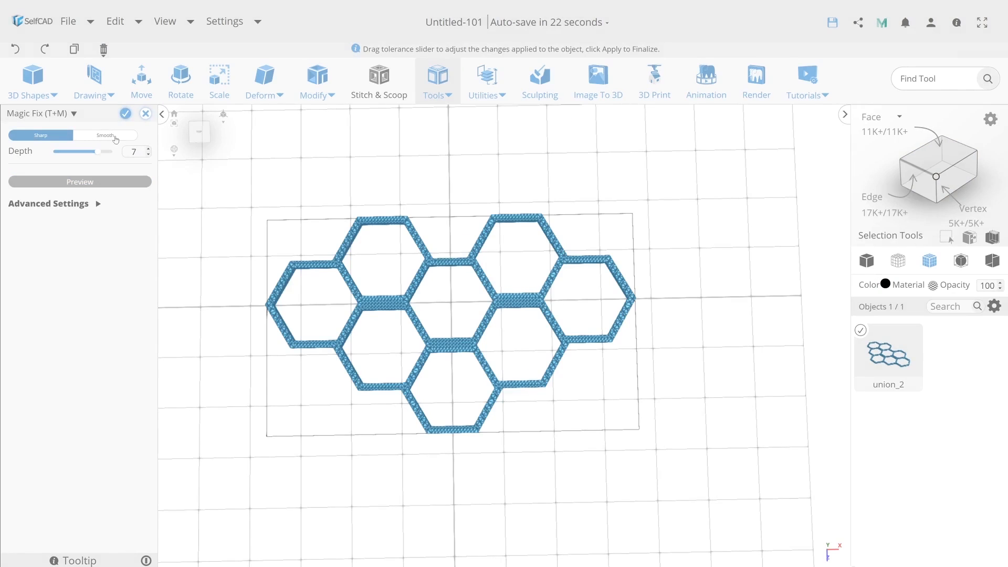
pyautogui.click(125, 114)
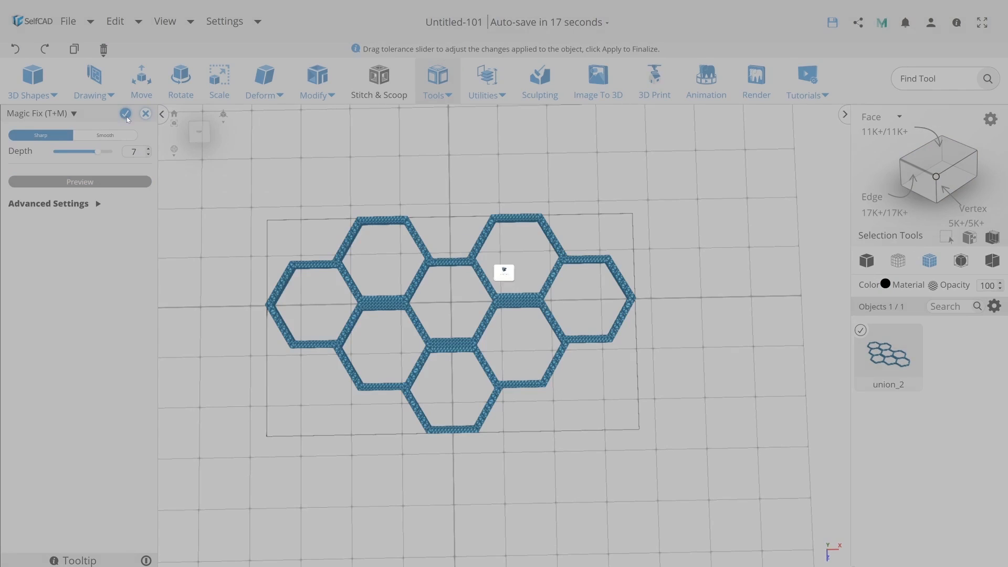
# Step: Display the honeycomb as a plain solid and rotate it 90° about Z and 90° about Y to stand upright facing front
pyautogui.click(867, 261)
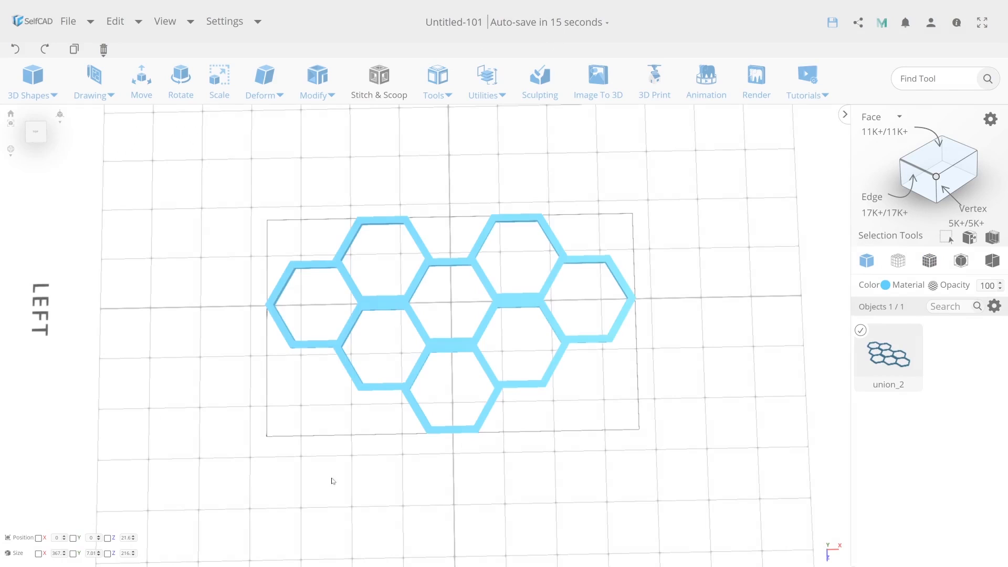
pyautogui.moveTo(334, 480); pyautogui.dragTo(618, 405)
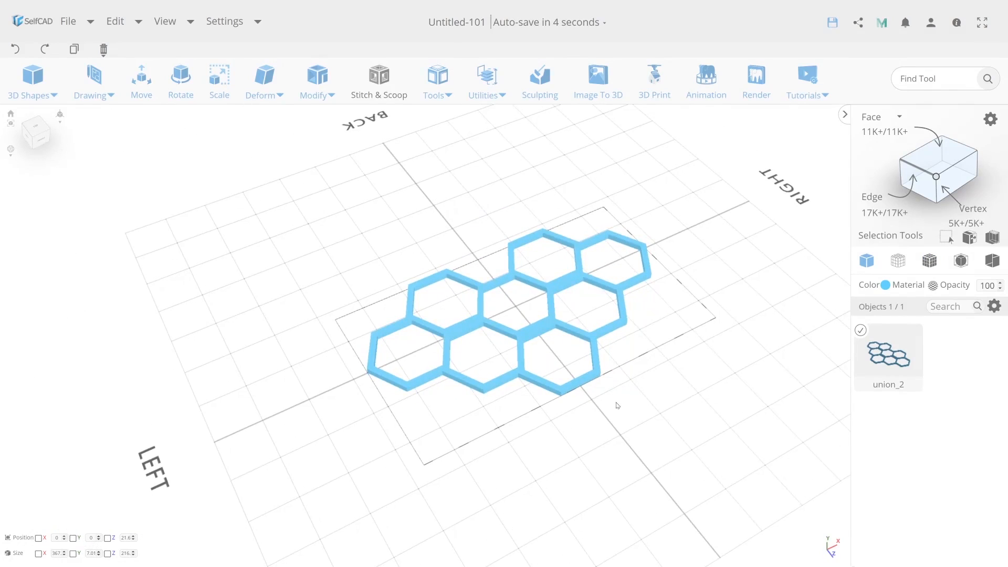
pyautogui.click(180, 87)
pyautogui.moveTo(687, 317); pyautogui.dragTo(573, 288)
pyautogui.moveTo(520, 268); pyautogui.dragTo(491, 207)
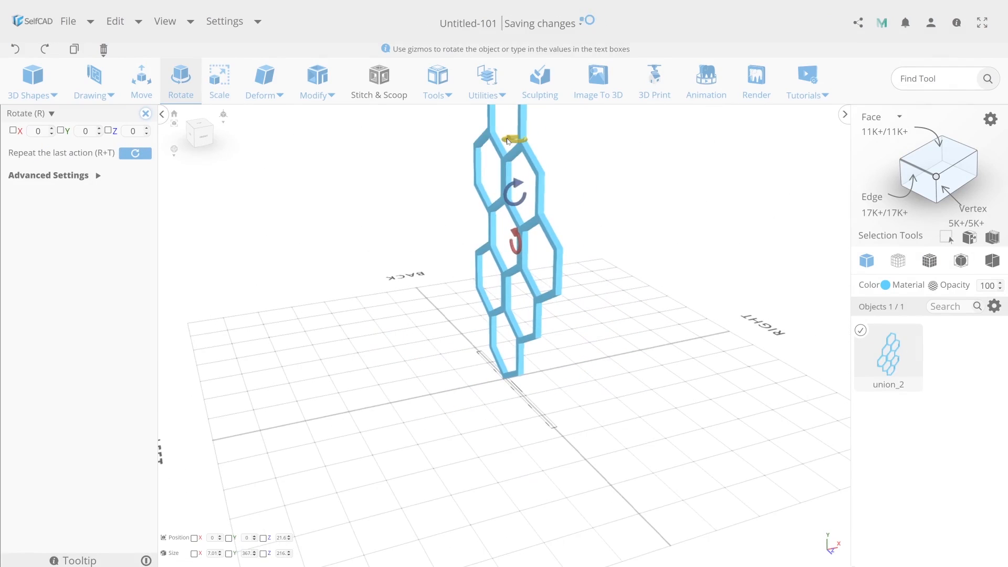
pyautogui.moveTo(505, 140); pyautogui.dragTo(520, 179)
pyautogui.scroll(-3, 512, 186)
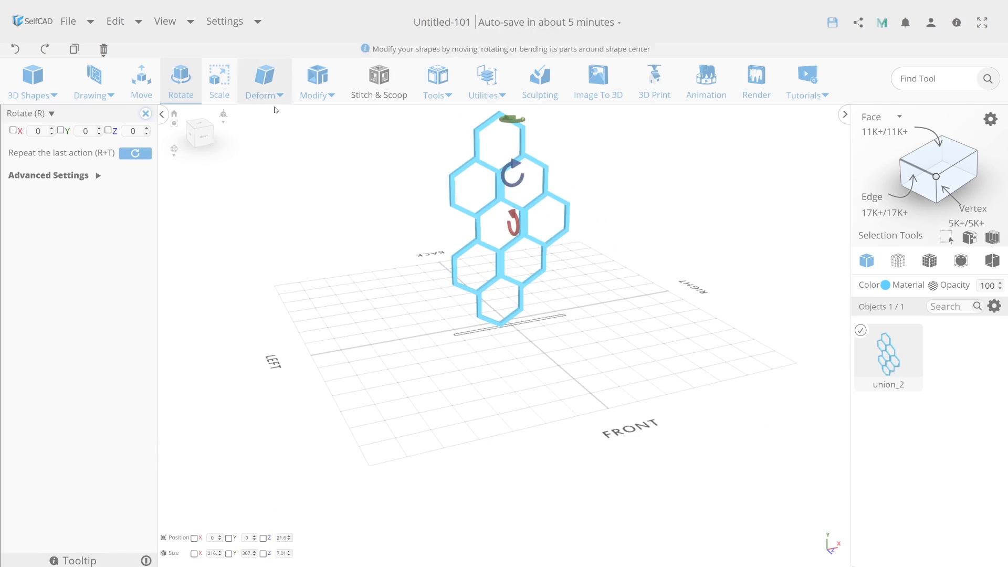
# Step: Bend the upright honeycomb backward about its mid-height with Dynamic Origin on, to about 266 high and 112 deep
pyautogui.click(273, 102)
pyautogui.click(296, 229)
pyautogui.moveTo(374, 267); pyautogui.dragTo(603, 296)
pyautogui.moveTo(464, 324); pyautogui.dragTo(438, 257)
pyautogui.click(15, 49)
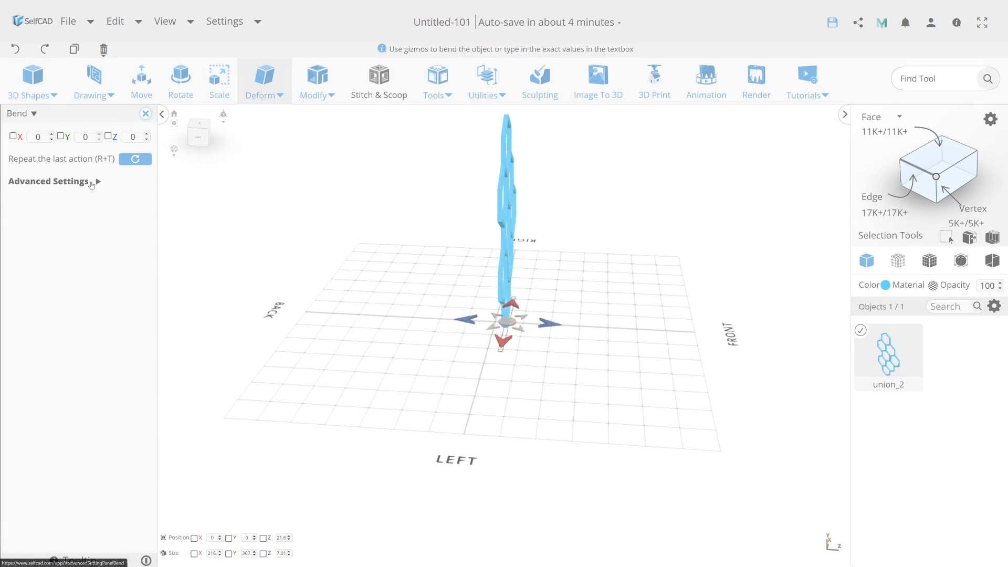
pyautogui.click(94, 182)
pyautogui.click(141, 242)
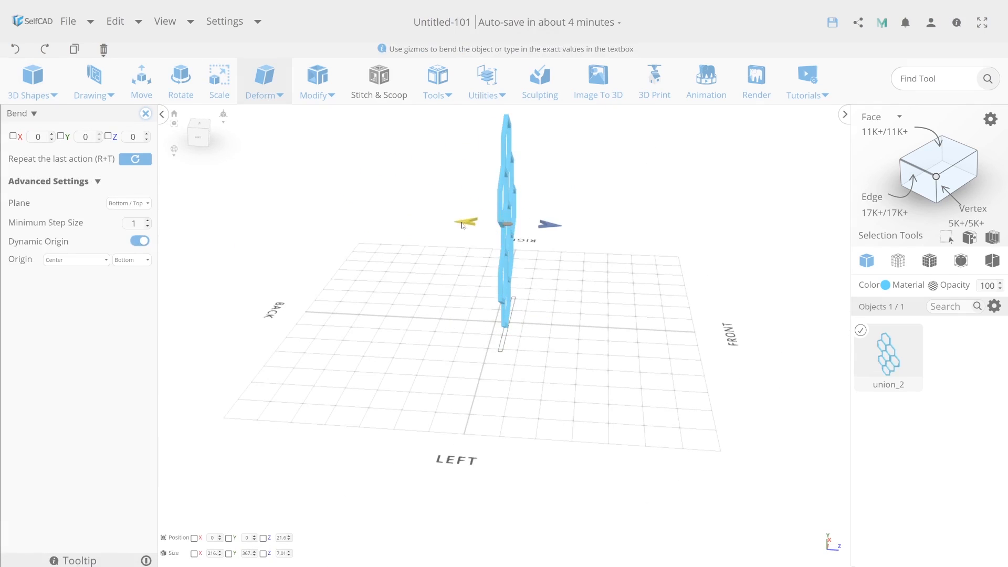
pyautogui.moveTo(462, 222); pyautogui.dragTo(370, 228)
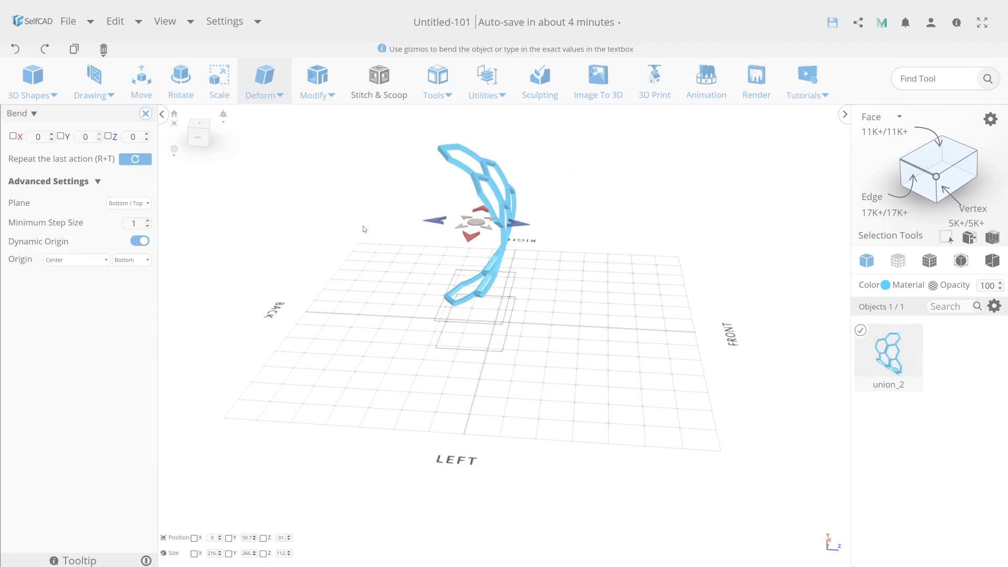
# Step: Rotate the bent honeycomb 90° about Z and scale its height to about 194.5
pyautogui.click(183, 90)
pyautogui.moveTo(583, 286); pyautogui.dragTo(488, 210, button='right')
pyautogui.moveTo(489, 202); pyautogui.dragTo(471, 260, button='middle')
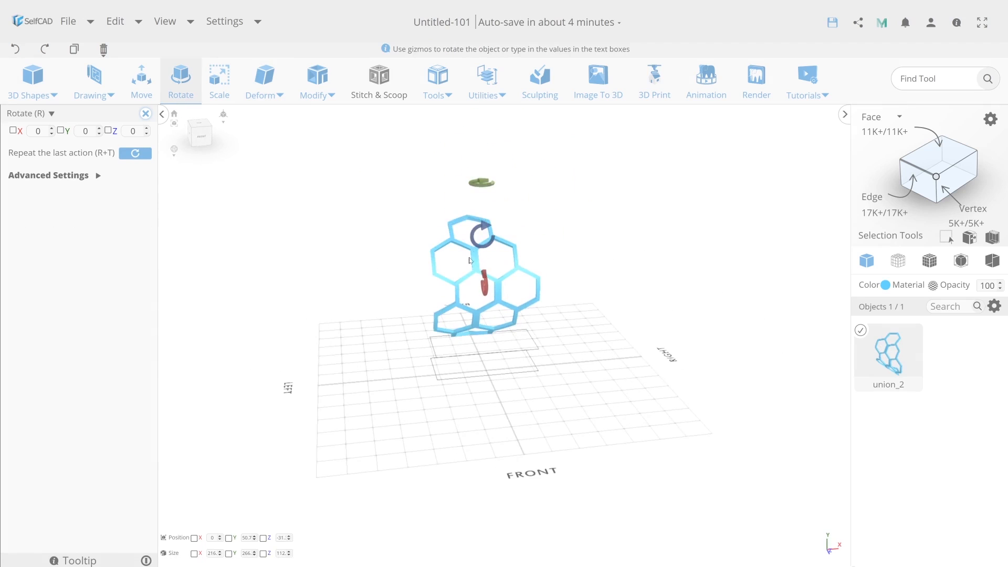
pyautogui.moveTo(481, 231); pyautogui.dragTo(486, 210)
pyautogui.click(219, 81)
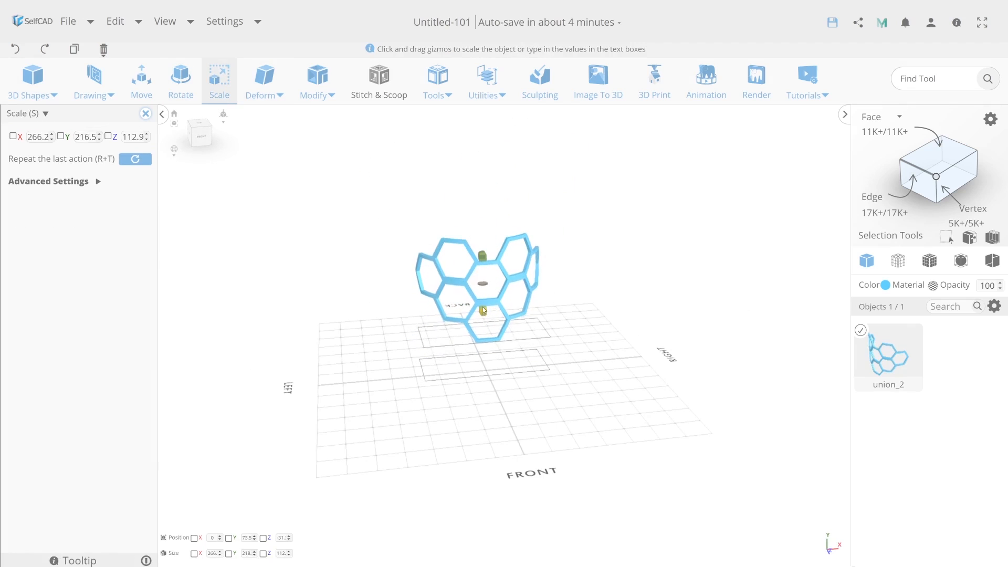
pyautogui.moveTo(483, 310); pyautogui.dragTo(489, 300)
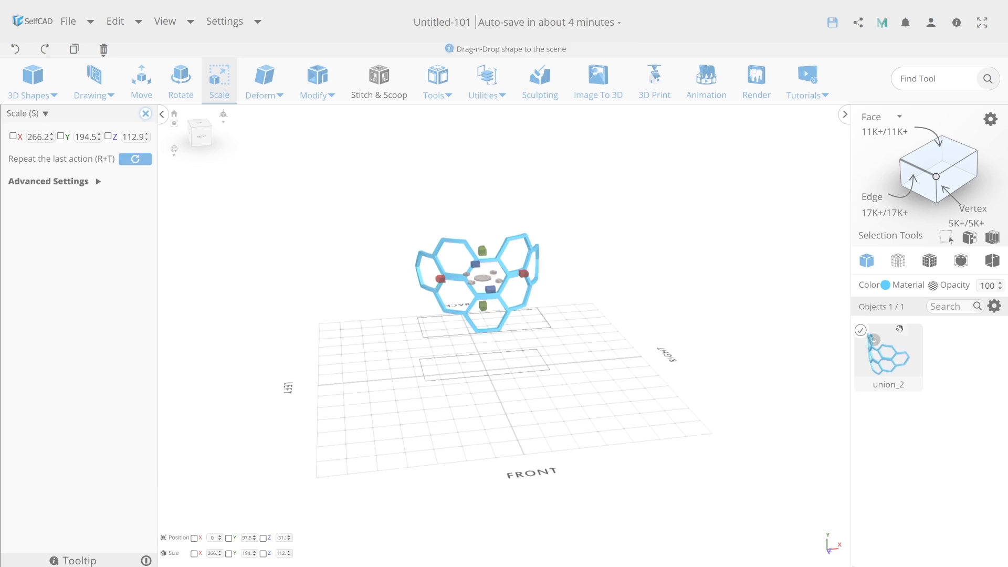
# Step: Hide the honeycomb and create a sphere with radius 50 and 25 vertical segments
pyautogui.moveTo(994, 306)
pyautogui.click(971, 348)
pyautogui.click(15, 100)
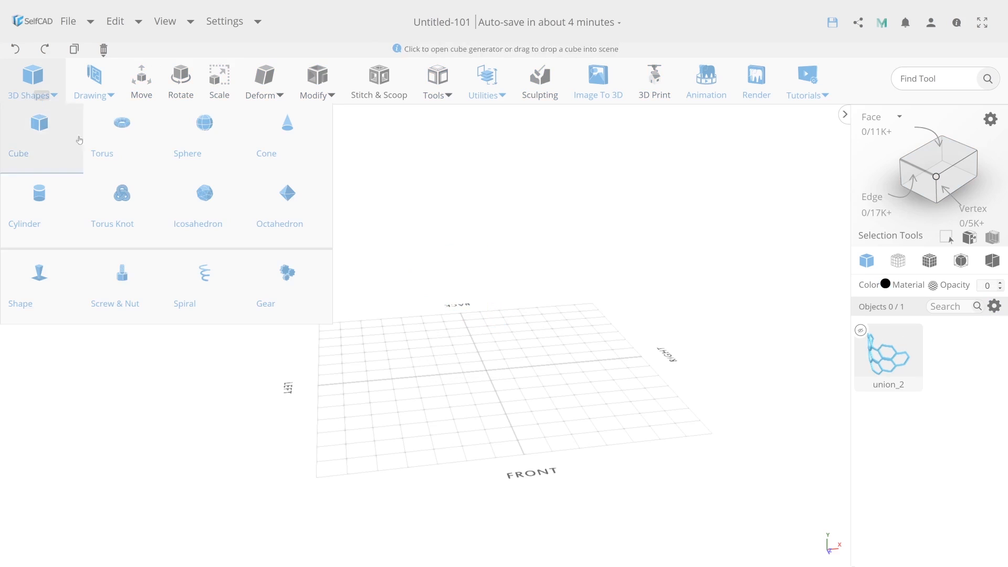
pyautogui.click(205, 132)
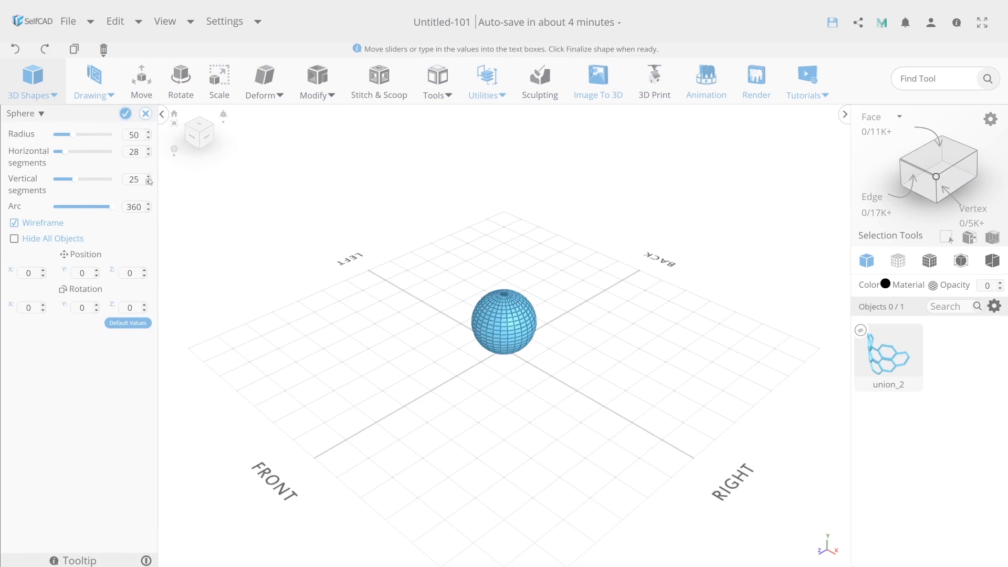
pyautogui.click(148, 150)
pyautogui.click(126, 114)
# Step: Scale the sphere's height upward to 130 to make an egg shape
pyautogui.scroll(5, 468, 326)
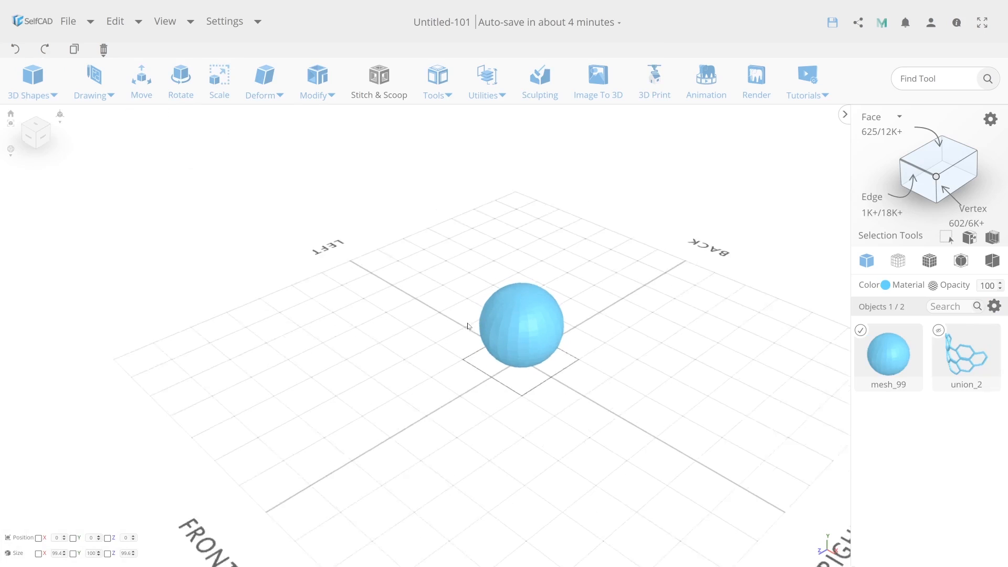
pyautogui.click(218, 101)
pyautogui.moveTo(581, 394); pyautogui.dragTo(568, 370, button='right')
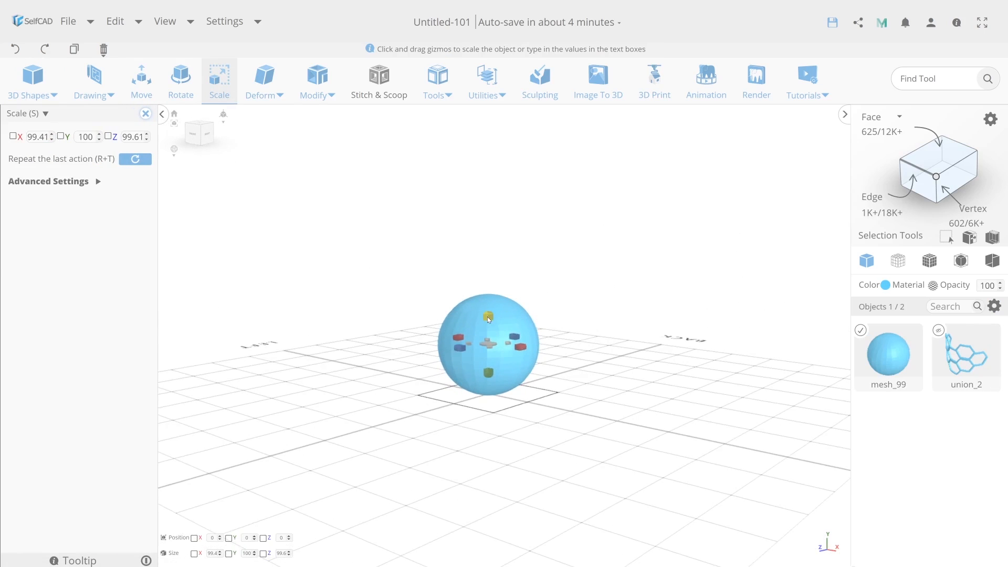
pyautogui.moveTo(488, 318); pyautogui.dragTo(500, 294)
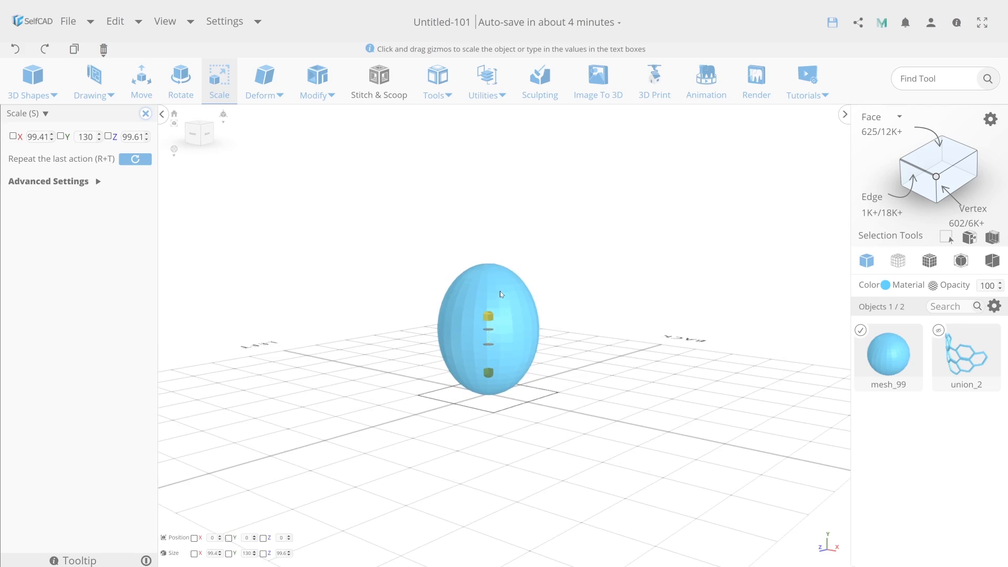
# Step: Select eight alternating horizontal face loops from top to bottom of the egg shape using Loop selection
pyautogui.click(939, 154)
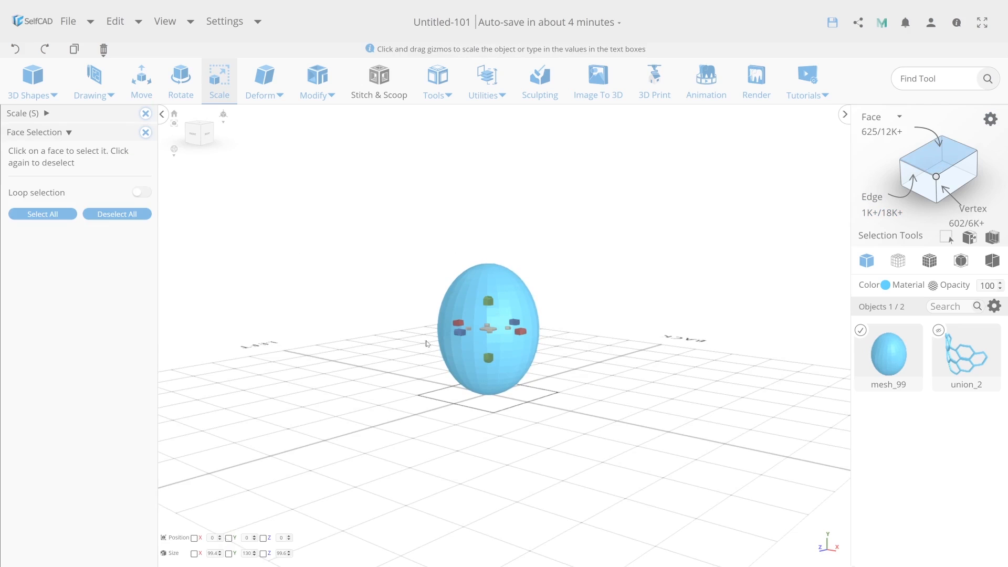
pyautogui.click(135, 192)
pyautogui.scroll(3, 501, 339)
pyautogui.scroll(-1, 499, 342)
pyautogui.click(499, 343)
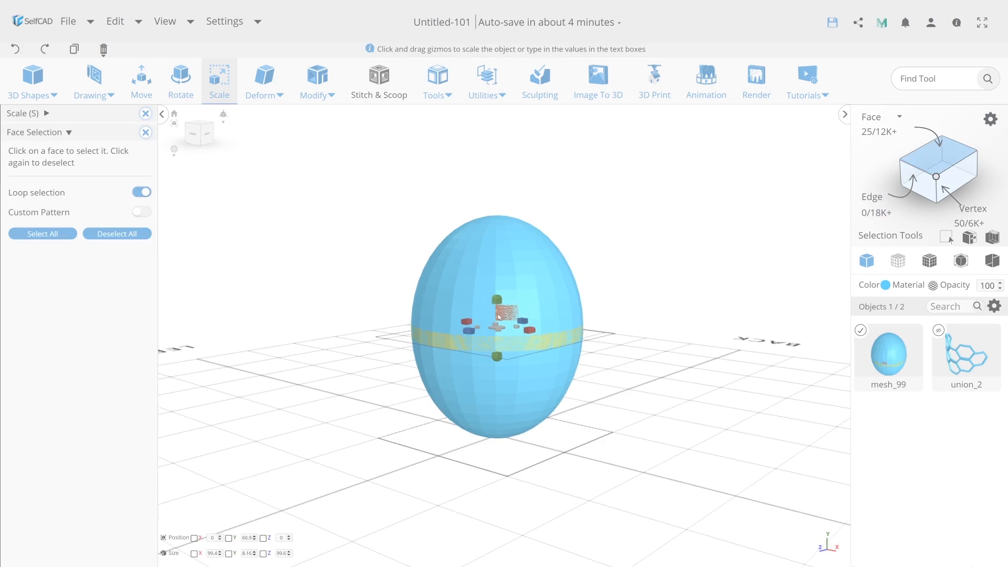
pyautogui.click(486, 310)
pyautogui.click(490, 284)
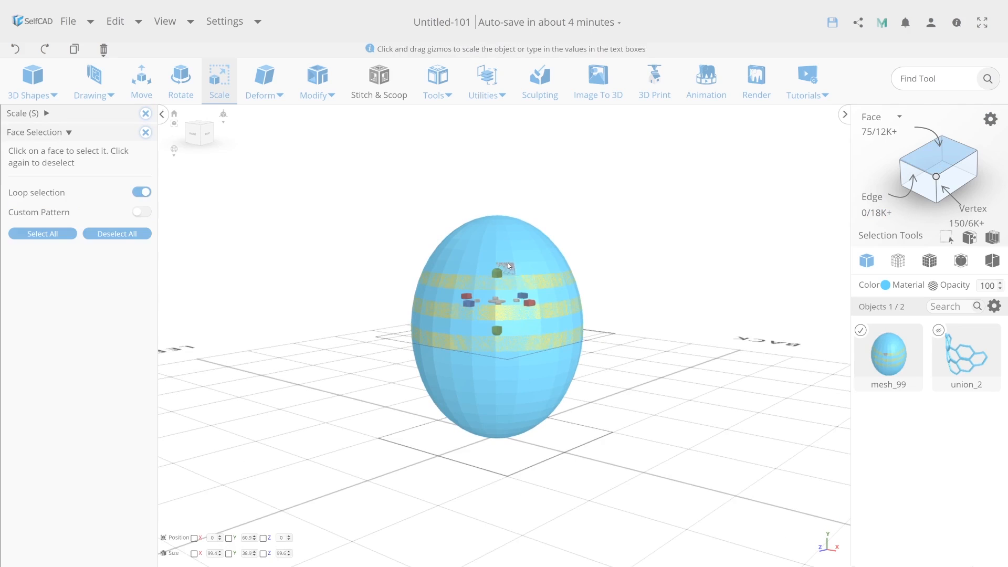
pyautogui.click(503, 257)
pyautogui.click(502, 238)
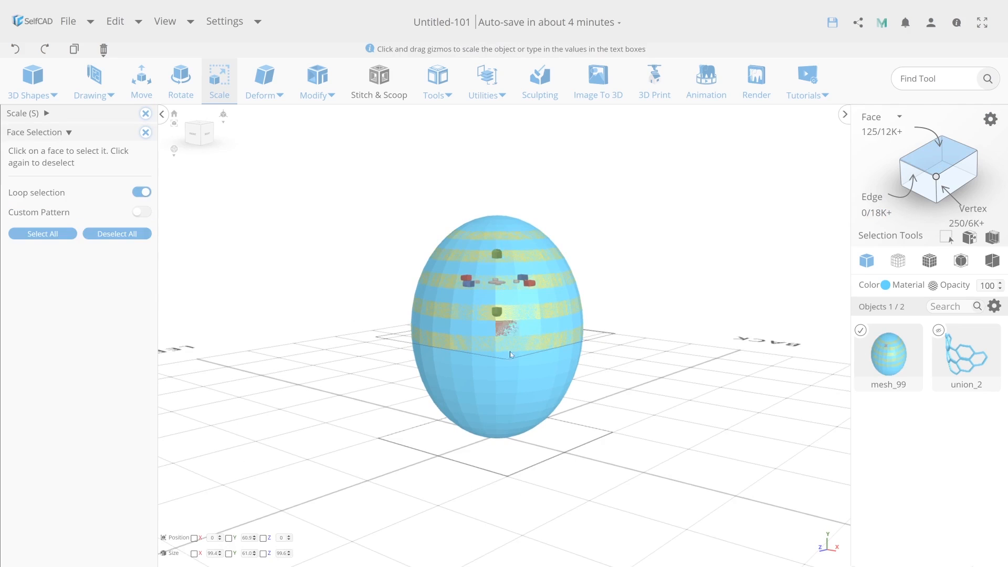
pyautogui.click(499, 375)
pyautogui.click(499, 395)
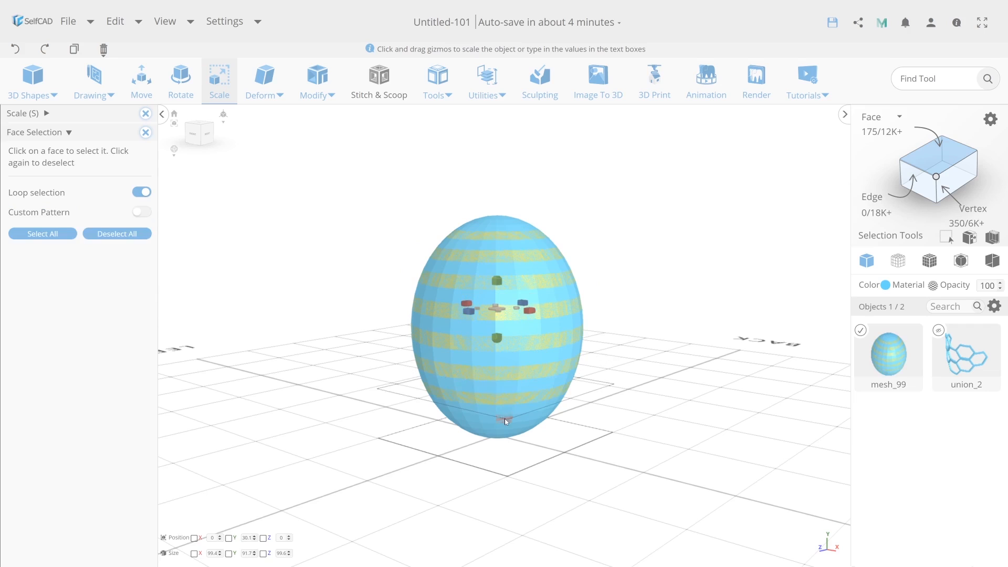
pyautogui.click(493, 421)
# Step: Extrude the selected face bands inward along Vertex Normals by about -3.11
pyautogui.click(317, 79)
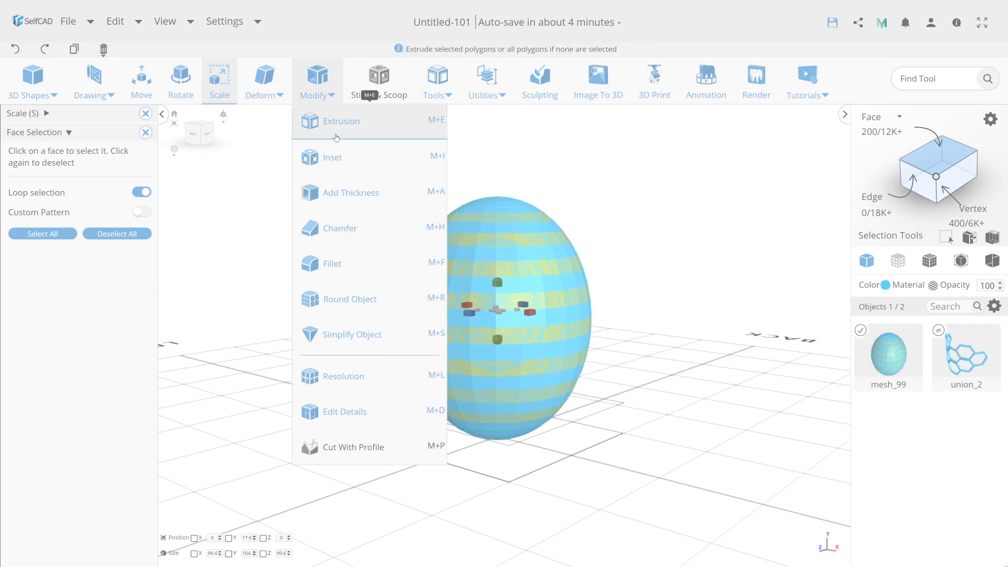
pyautogui.click(341, 121)
pyautogui.click(139, 152)
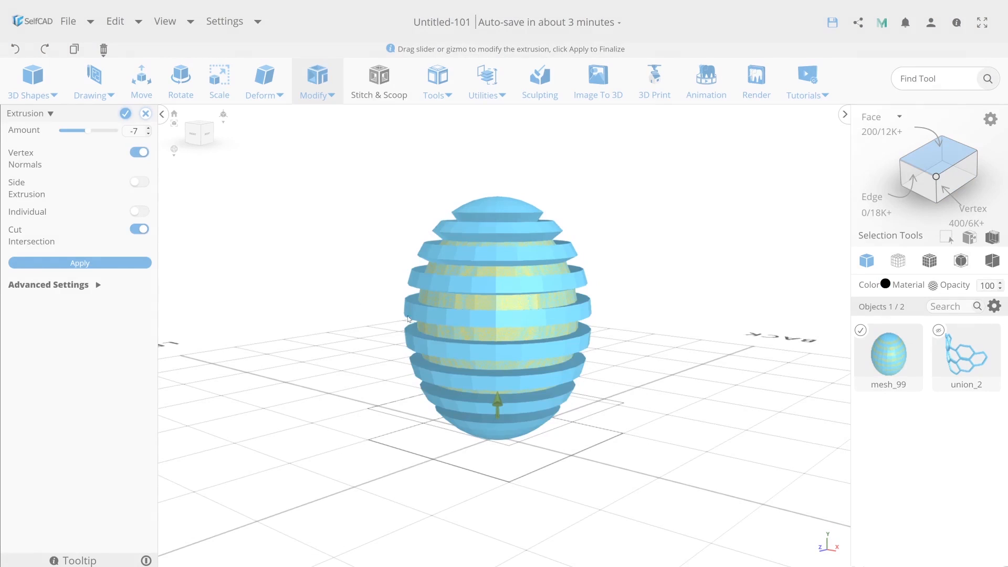
pyautogui.moveTo(497, 400); pyautogui.dragTo(499, 393)
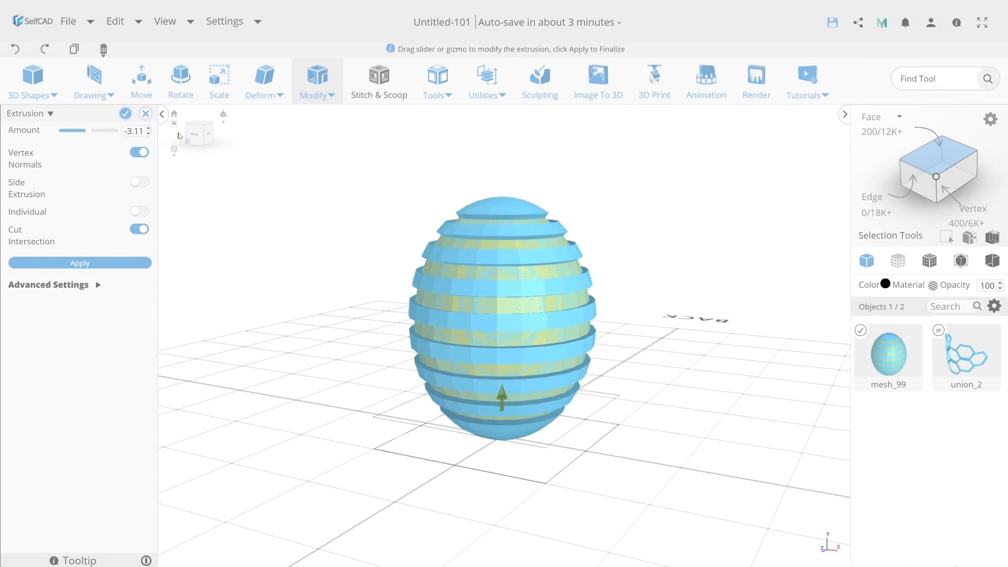
pyautogui.click(126, 113)
# Step: Finalize the band extrusion, leave face selection, and correct the egg shape's normals with Flip Normals
pyautogui.click(929, 162)
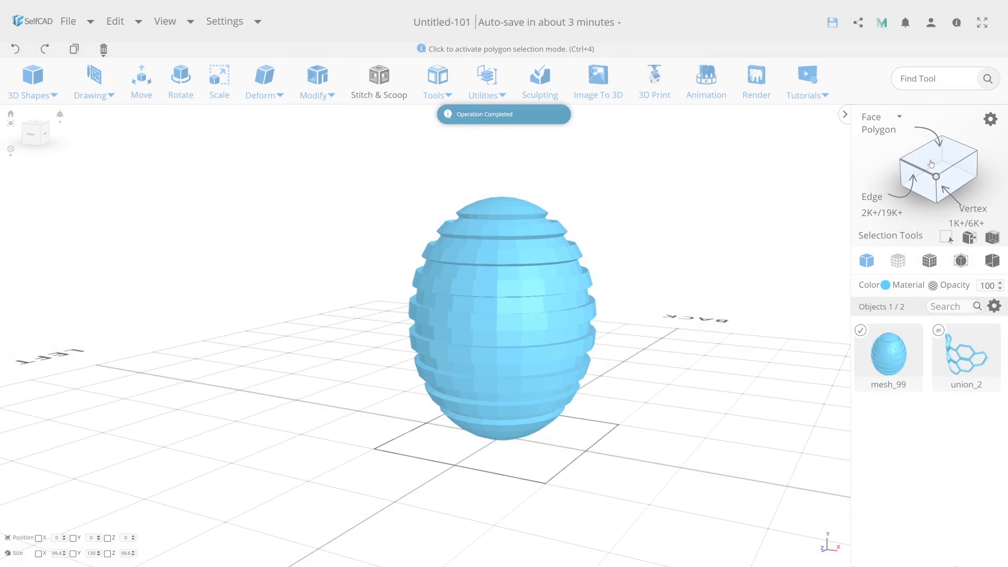
pyautogui.click(488, 96)
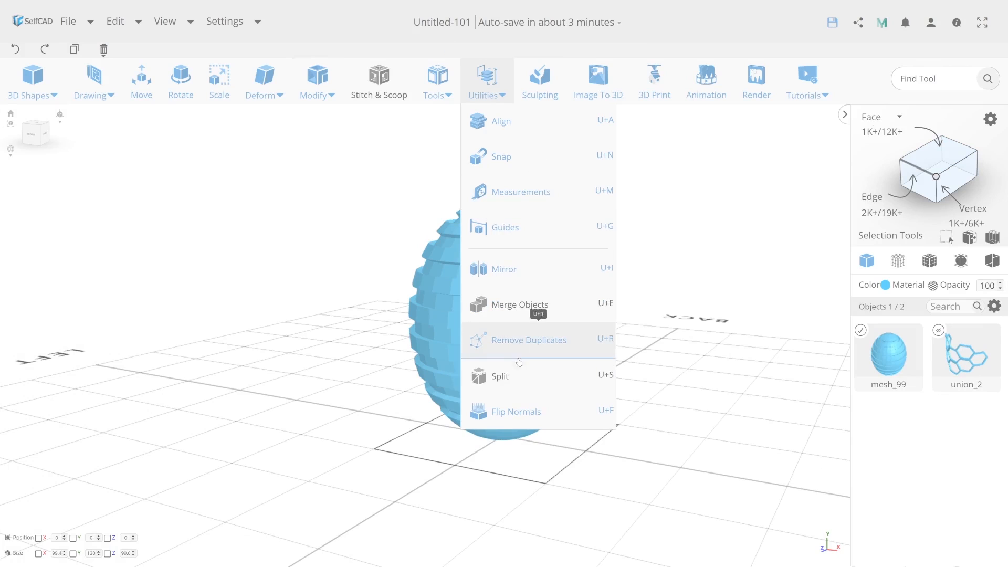
pyautogui.click(546, 411)
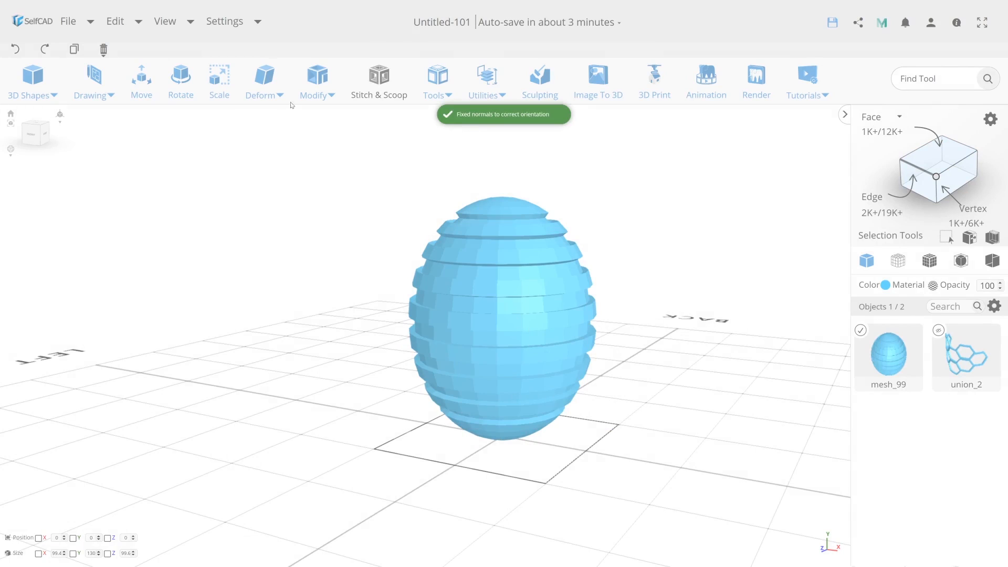
# Step: Flatten the egg shape's top to a height of 126, and its bottom to a height of 118
pyautogui.click(264, 85)
pyautogui.click(283, 308)
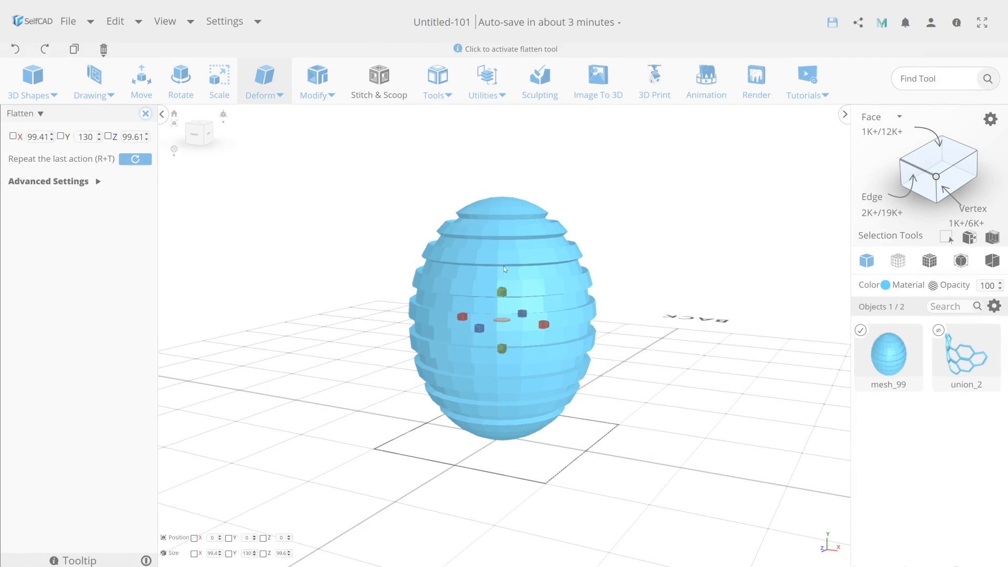
pyautogui.moveTo(508, 301); pyautogui.dragTo(510, 299)
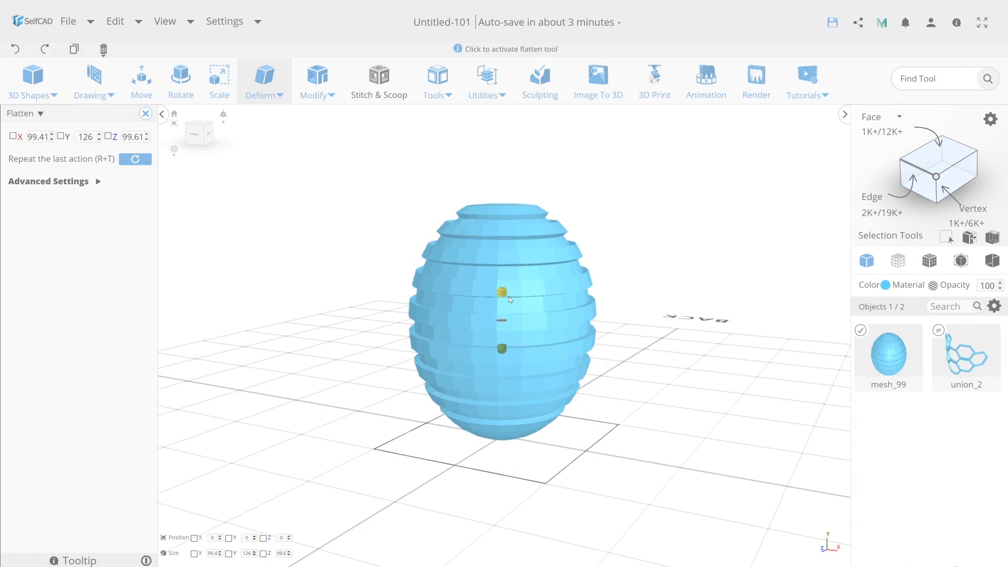
pyautogui.moveTo(504, 349); pyautogui.dragTo(510, 337)
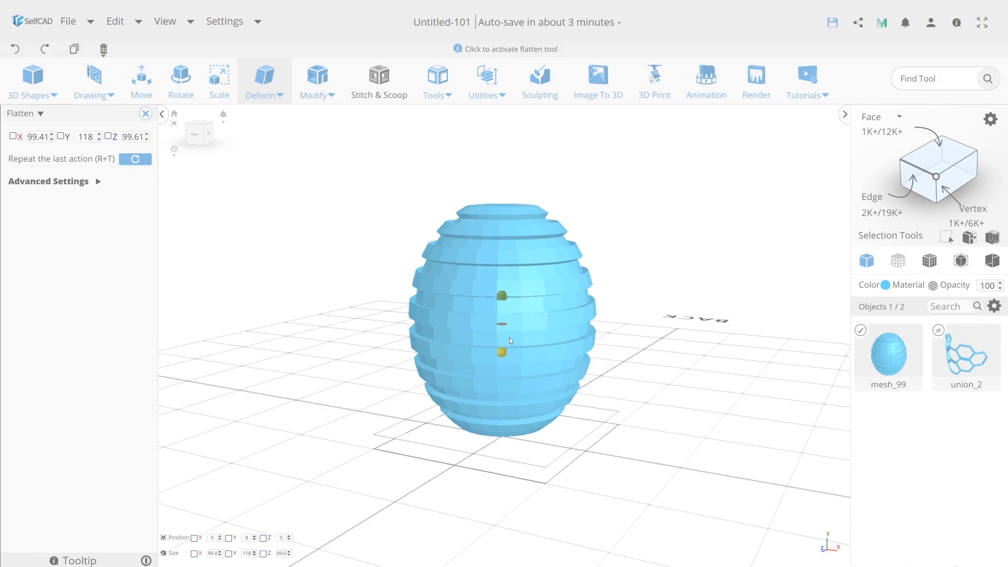
pyautogui.moveTo(618, 414); pyautogui.dragTo(645, 383, button='right')
pyautogui.moveTo(654, 383)
pyautogui.mouseDown(button='right')
pyautogui.moveTo(672, 342)
pyautogui.moveTo(657, 380)
pyautogui.mouseUp(button='right')
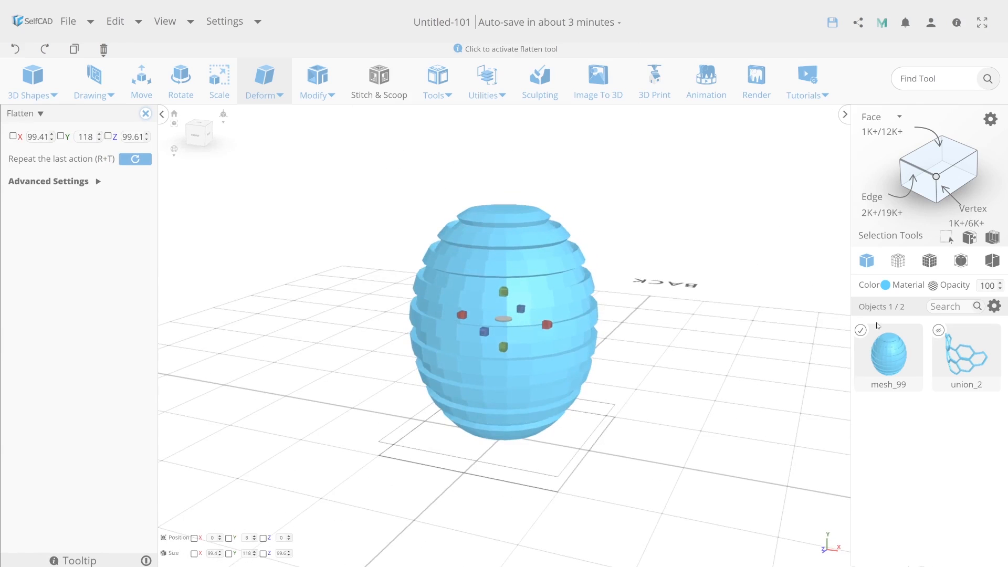
# Step: Deselect the egg shape and start a cylinder with all other objects hidden, default values restored, and a height of 350
pyautogui.scroll(-5, 609, 330)
pyautogui.moveTo(646, 317); pyautogui.dragTo(589, 322, button='right')
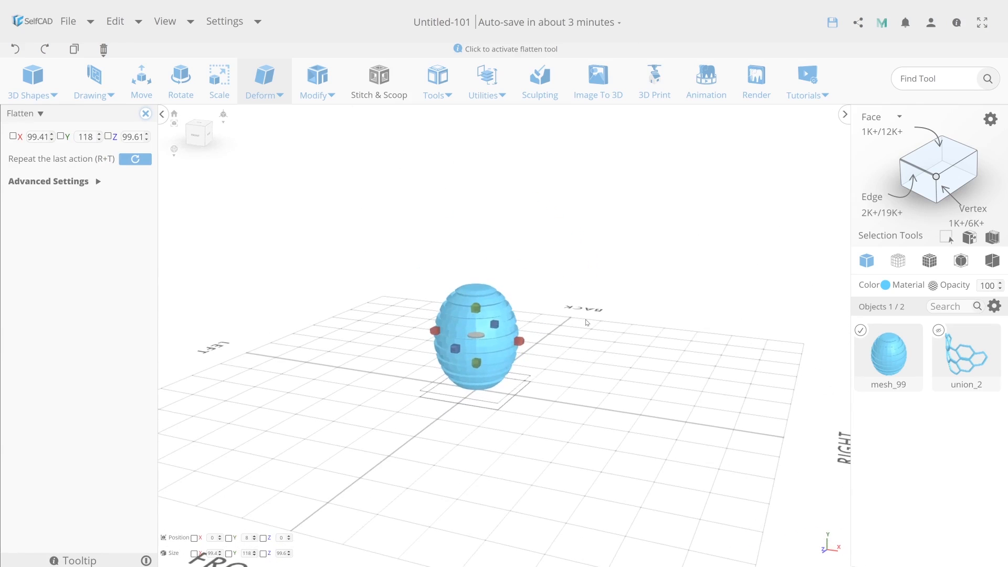
pyautogui.click(590, 322)
pyautogui.click(36, 89)
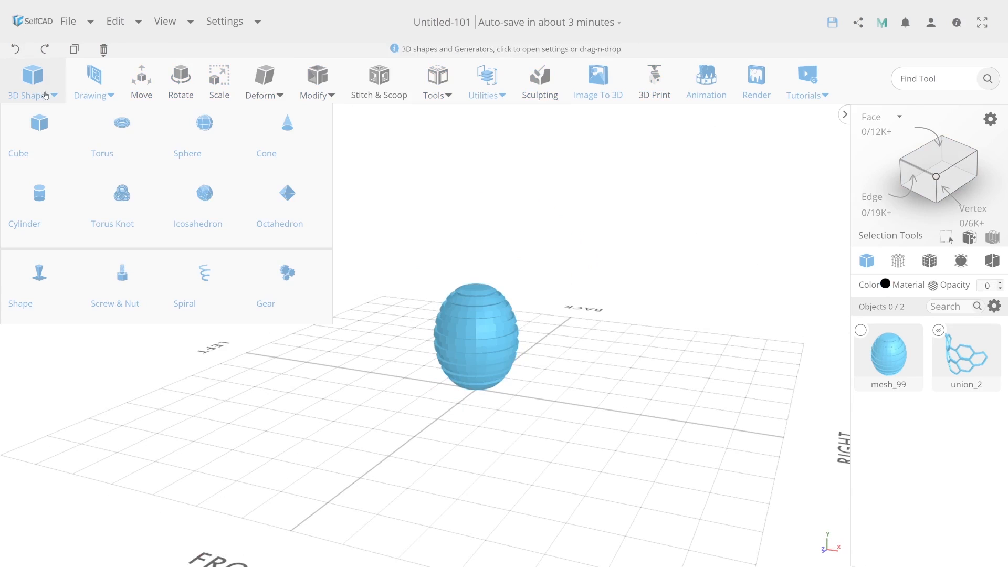
pyautogui.click(36, 205)
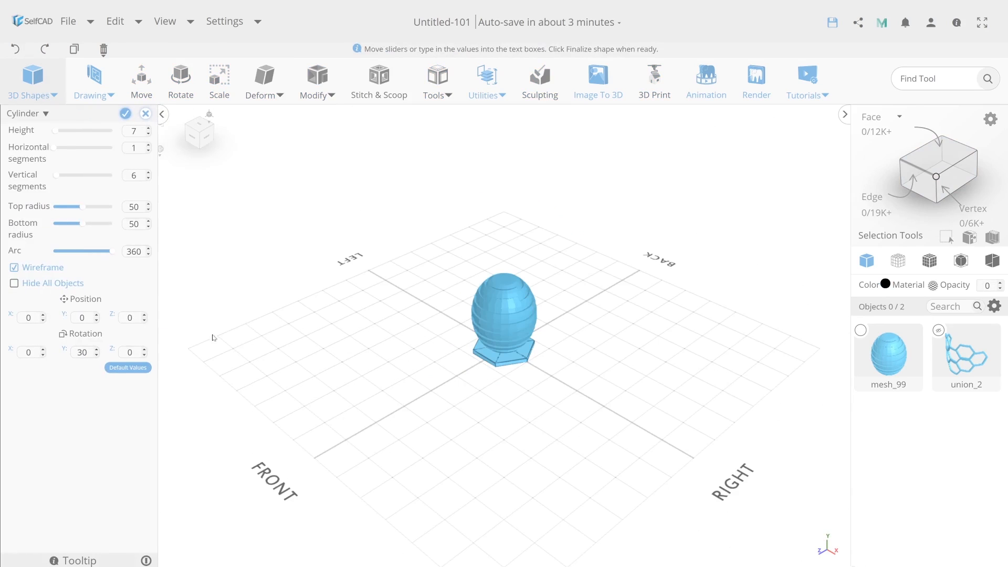
pyautogui.click(14, 284)
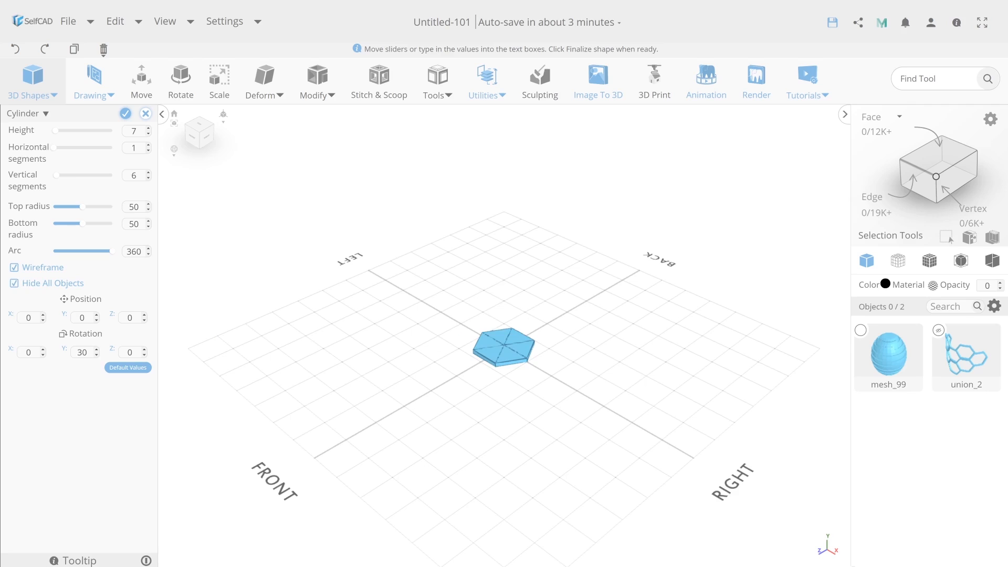
pyautogui.click(133, 368)
pyautogui.doubleClick(134, 131)
pyautogui.write('350')
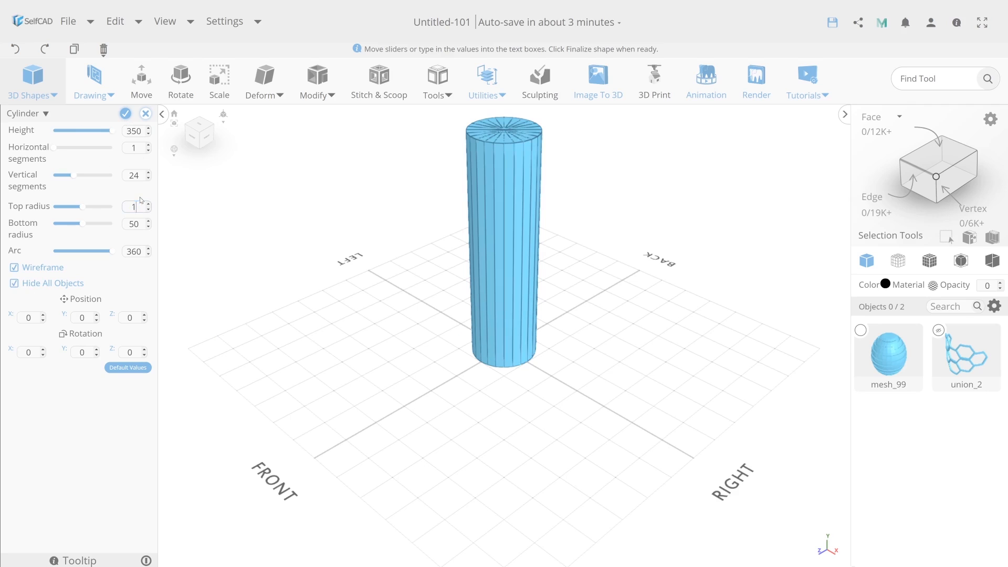
# Step: Set the cylinder's top and bottom radius to 10 and finalize it as a thin rod
pyautogui.press('Tab')
pyautogui.write('155')
pyautogui.hotkey('shift', 'Tab')
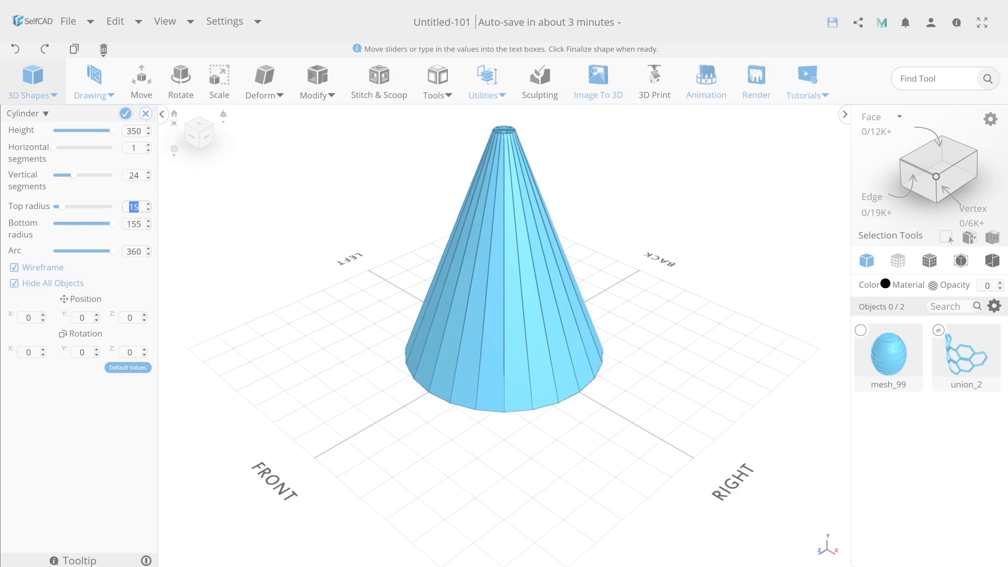
pyautogui.write('10')
pyautogui.press('Tab')
pyautogui.write('10')
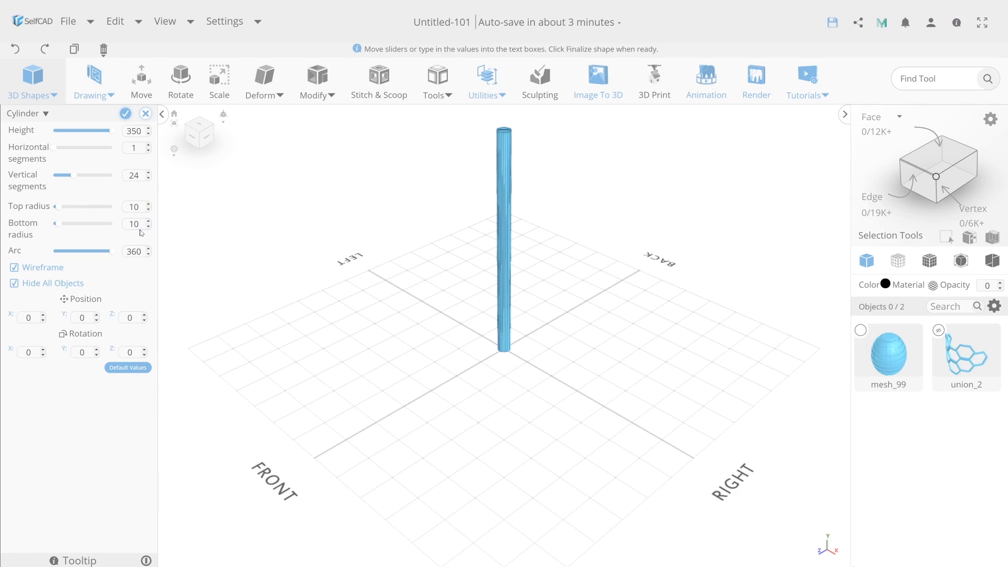
pyautogui.click(125, 114)
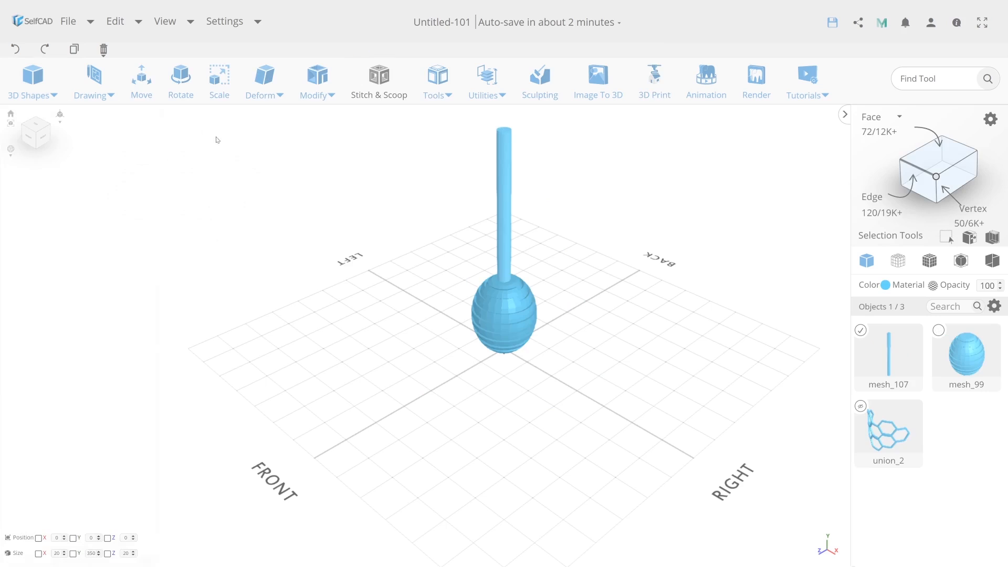
# Step: Move the grooved egg shape up to Y 336 so it sits on the rod's upper end
pyautogui.click(507, 322)
pyautogui.click(142, 83)
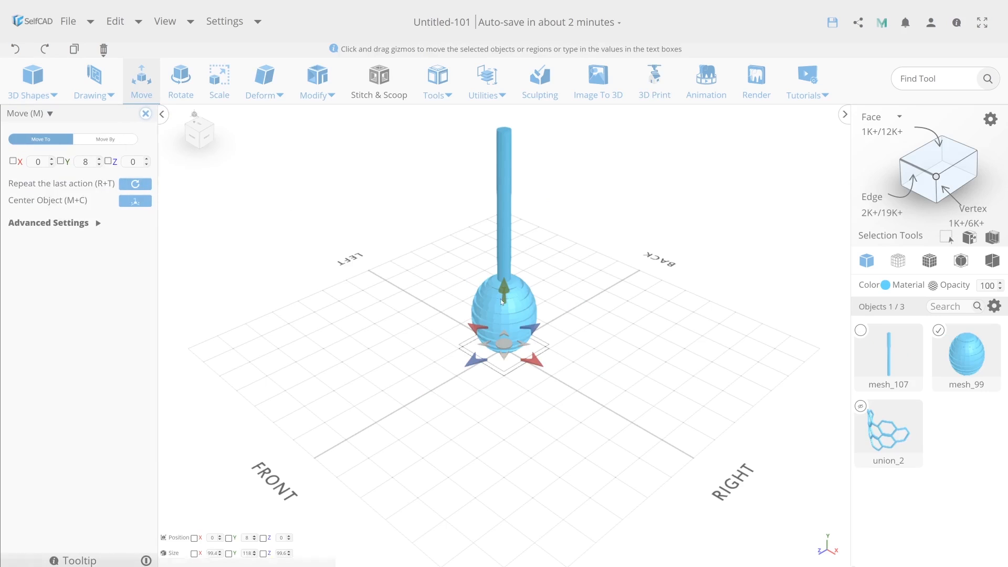
pyautogui.scroll(-2, 472, 300)
pyautogui.moveTo(497, 318); pyautogui.dragTo(506, 130)
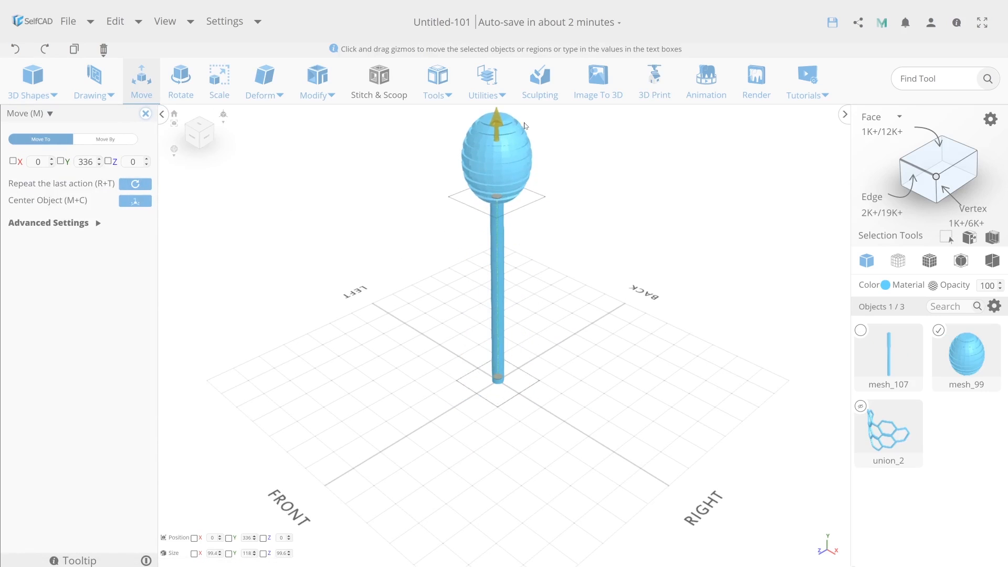
# Step: Scale the grooved egg shape down uniformly to about 90.75 × 107.7 × 90.93
pyautogui.moveTo(532, 271); pyautogui.dragTo(518, 248, button='right')
pyautogui.press('s')
pyautogui.scroll(4, 497, 210)
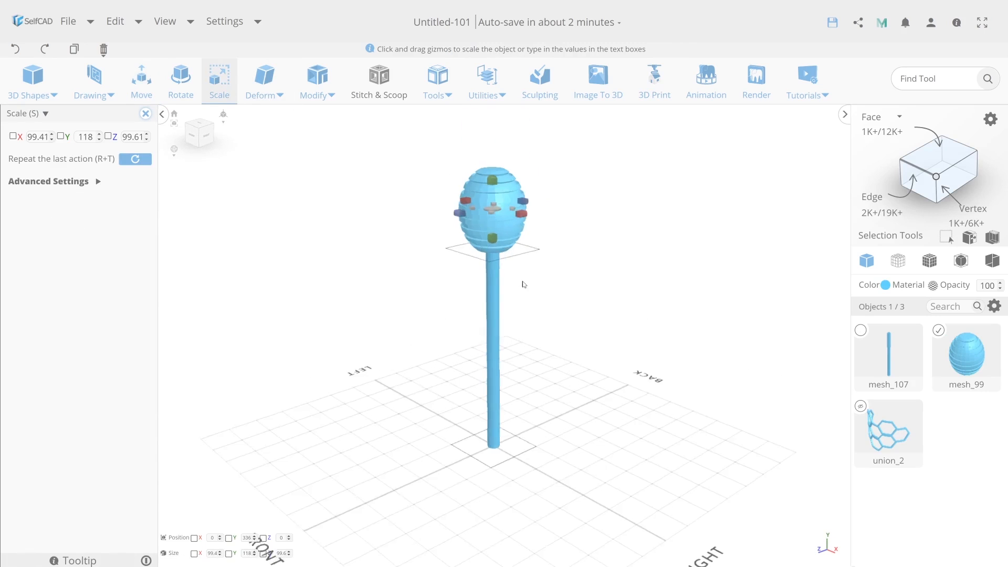
pyautogui.moveTo(500, 226); pyautogui.dragTo(500, 230)
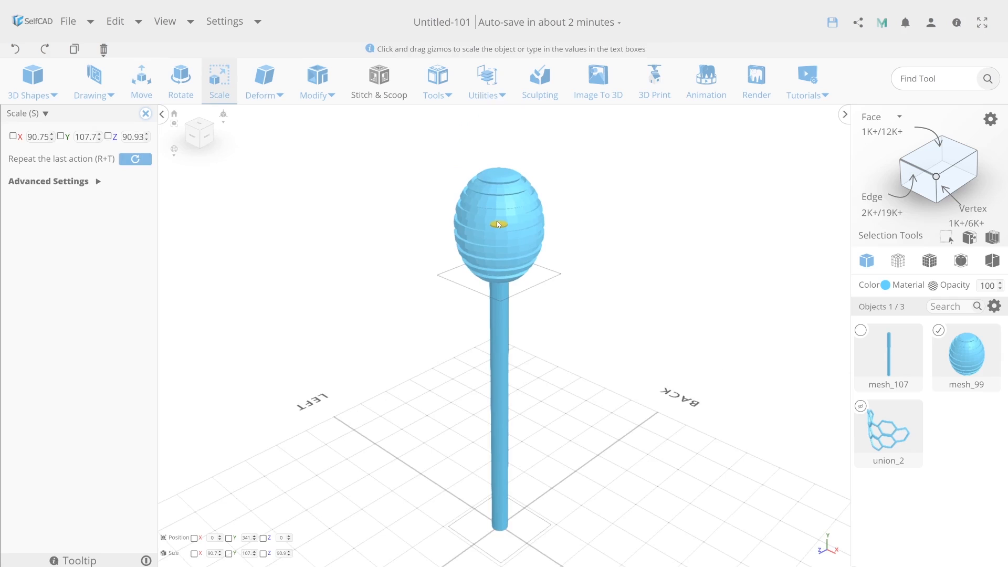
pyautogui.click(140, 90)
pyautogui.moveTo(502, 351); pyautogui.dragTo(504, 326, button='right')
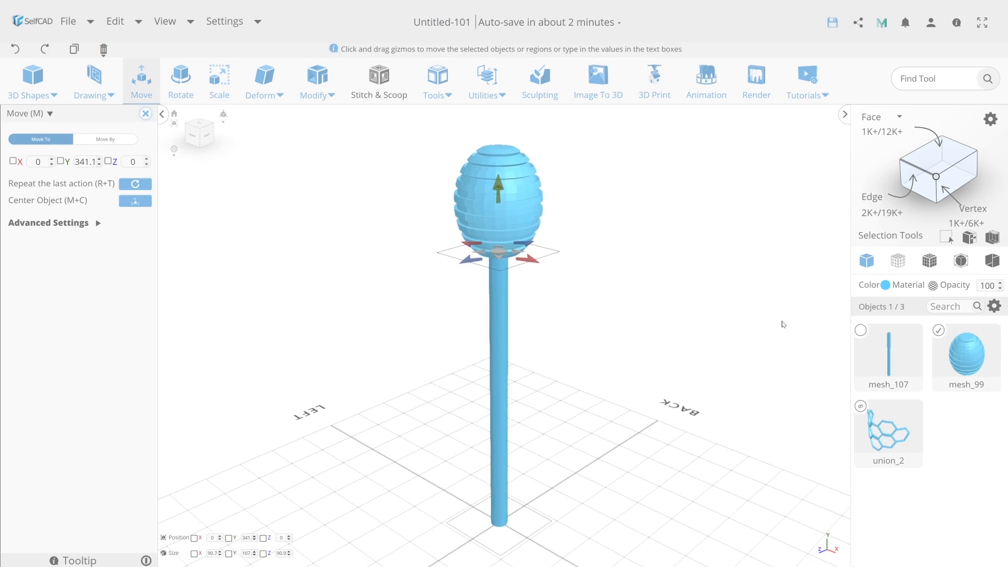
# Step: Rotate the rod and egg shape together to lie horizontally along the X axis, and unhide the honeycomb
pyautogui.click(861, 331)
pyautogui.press('r')
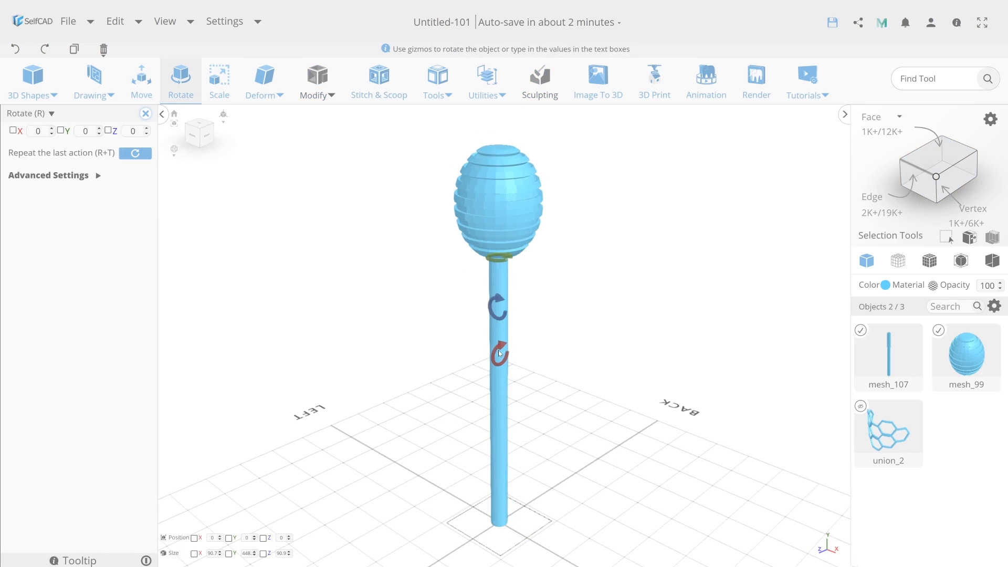
pyautogui.moveTo(500, 353); pyautogui.dragTo(510, 317)
pyautogui.click(860, 406)
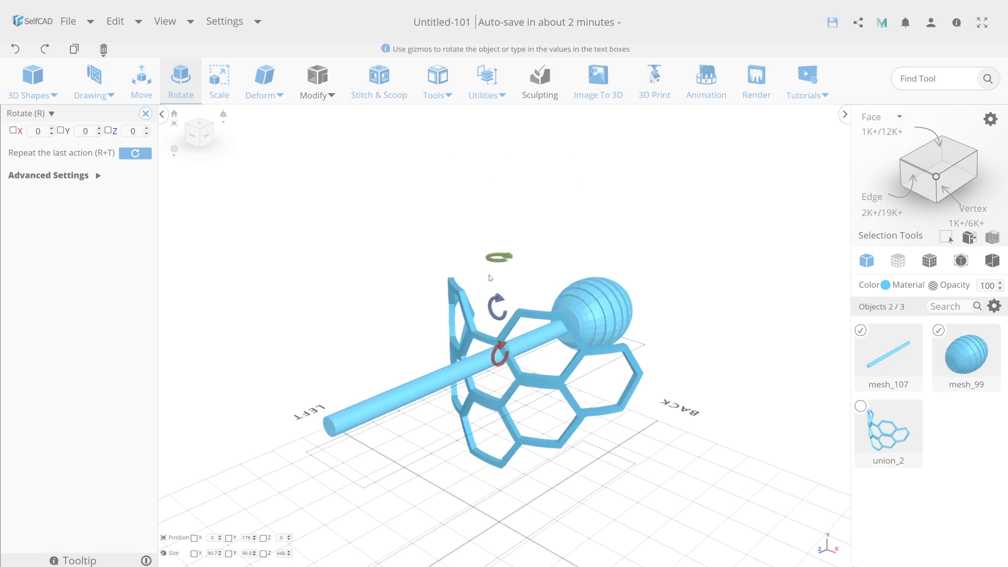
pyautogui.moveTo(488, 261); pyautogui.dragTo(415, 247)
# Step: Move the rod and egg shape to X 27 and Z -38 against the honeycomb, and group the two
pyautogui.click(140, 101)
pyautogui.moveTo(425, 418); pyautogui.dragTo(728, 430, button='right')
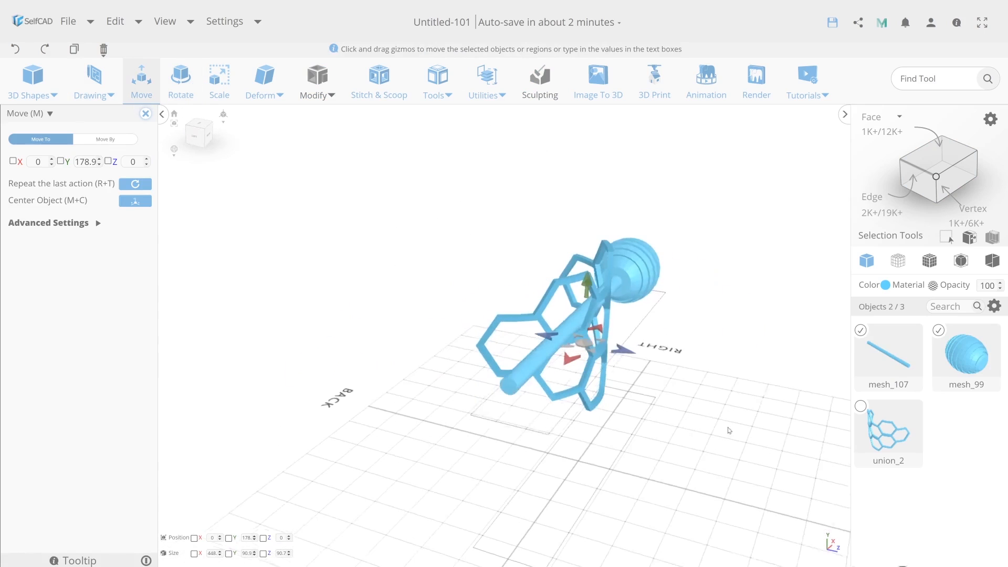
pyautogui.moveTo(541, 340); pyautogui.dragTo(519, 334)
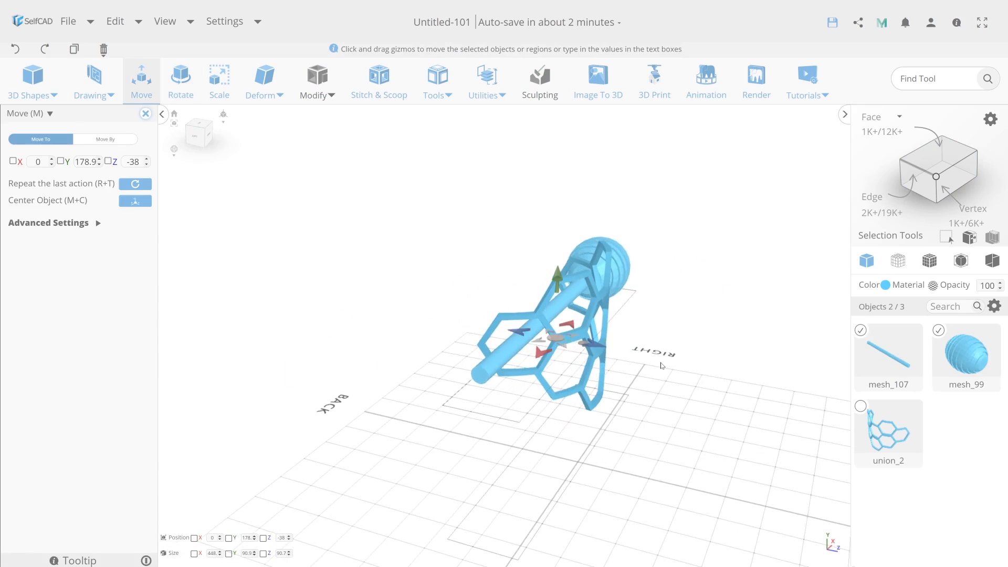
pyautogui.moveTo(518, 334)
pyautogui.mouseDown(button='right')
pyautogui.moveTo(494, 365)
pyautogui.moveTo(520, 344)
pyautogui.mouseUp(button='right')
pyautogui.moveTo(527, 342); pyautogui.dragTo(546, 342)
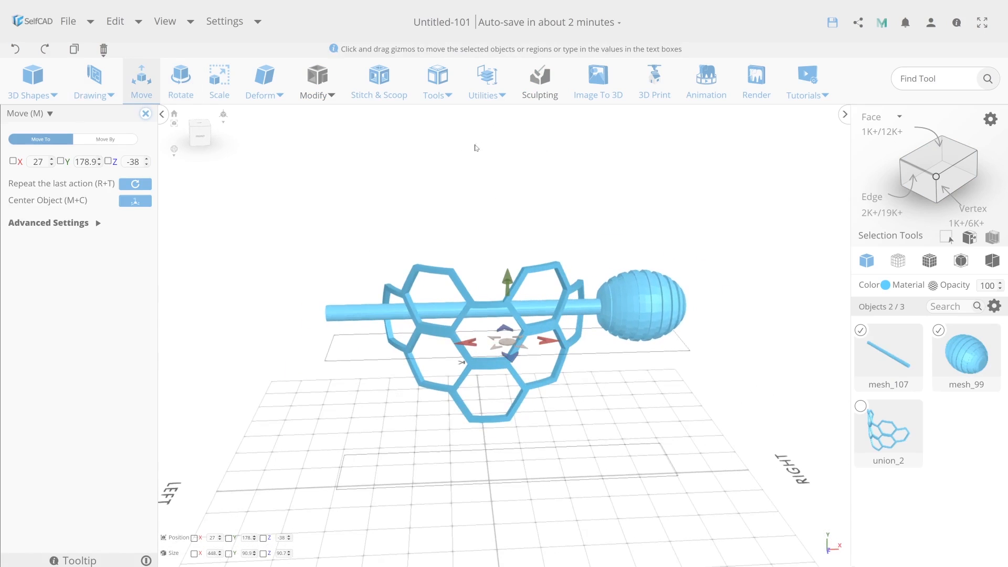
pyautogui.click(112, 29)
pyautogui.click(121, 134)
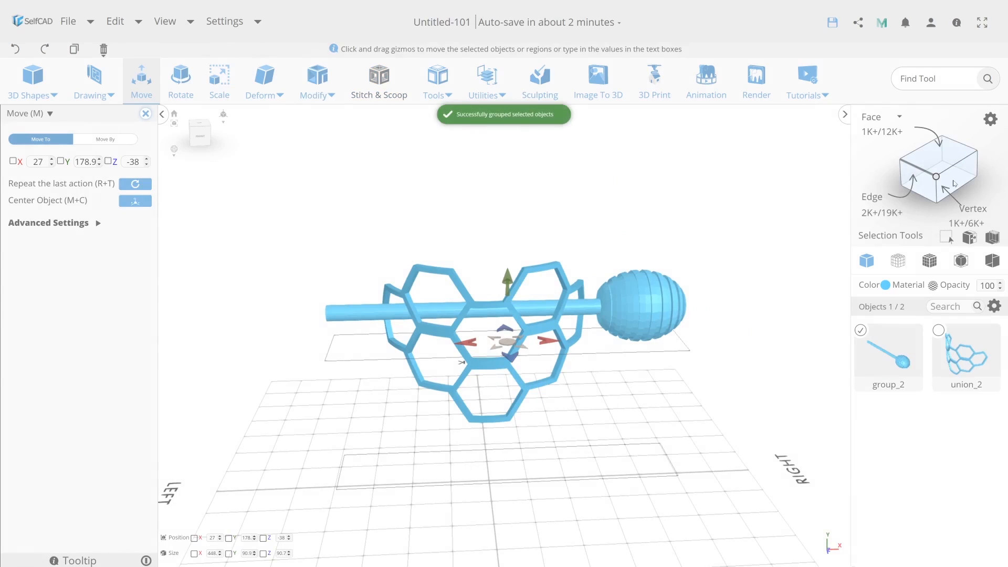
# Step: Pull the center vertex of the rod's free end outward to about X -215 to form a point, and leave vertex selection
pyautogui.scroll(4, 354, 376)
pyautogui.moveTo(241, 287); pyautogui.dragTo(287, 267, button='right')
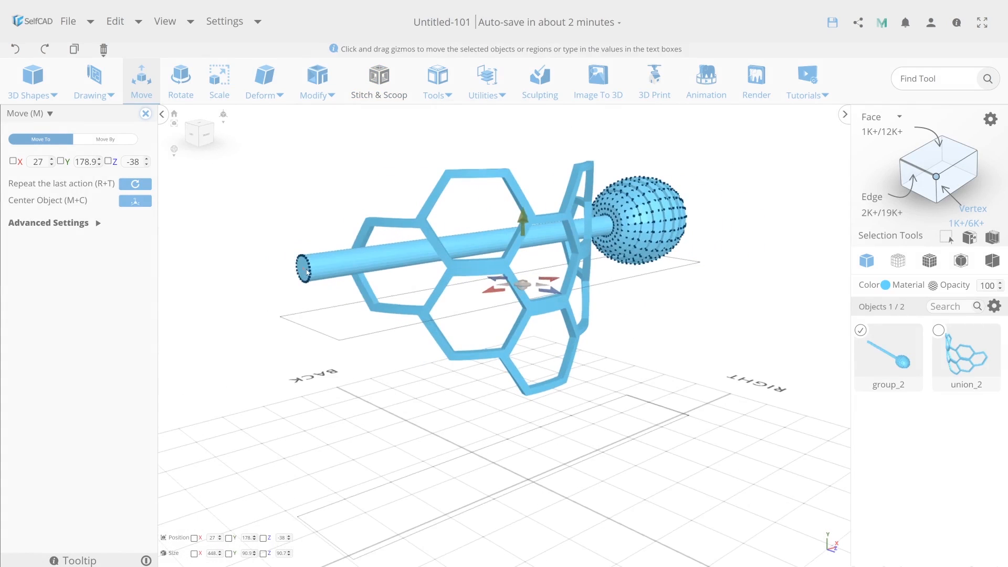
pyautogui.click(308, 272)
pyautogui.scroll(3, 342, 266)
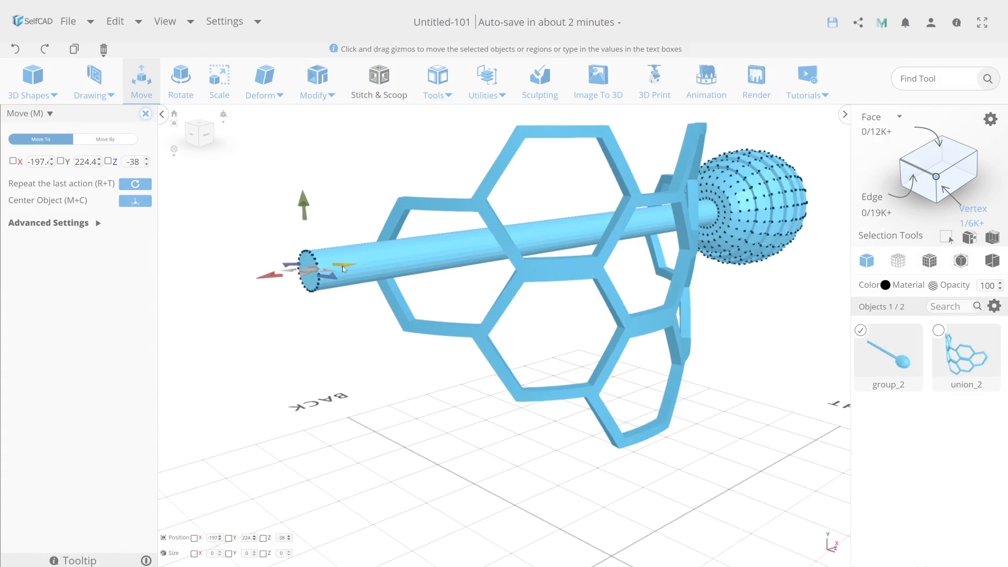
pyautogui.moveTo(342, 266); pyautogui.dragTo(312, 286)
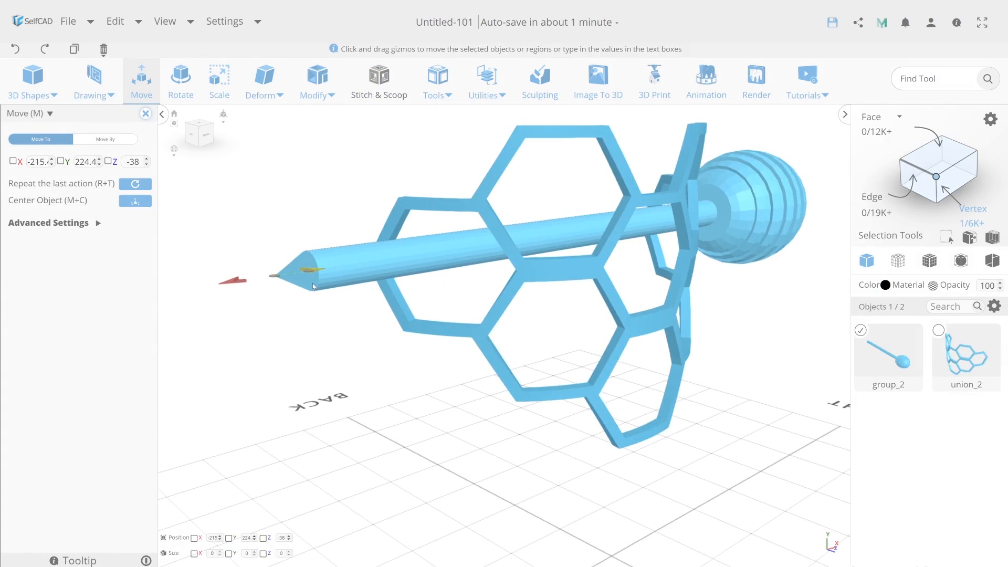
pyautogui.moveTo(313, 283); pyautogui.dragTo(343, 322, button='right')
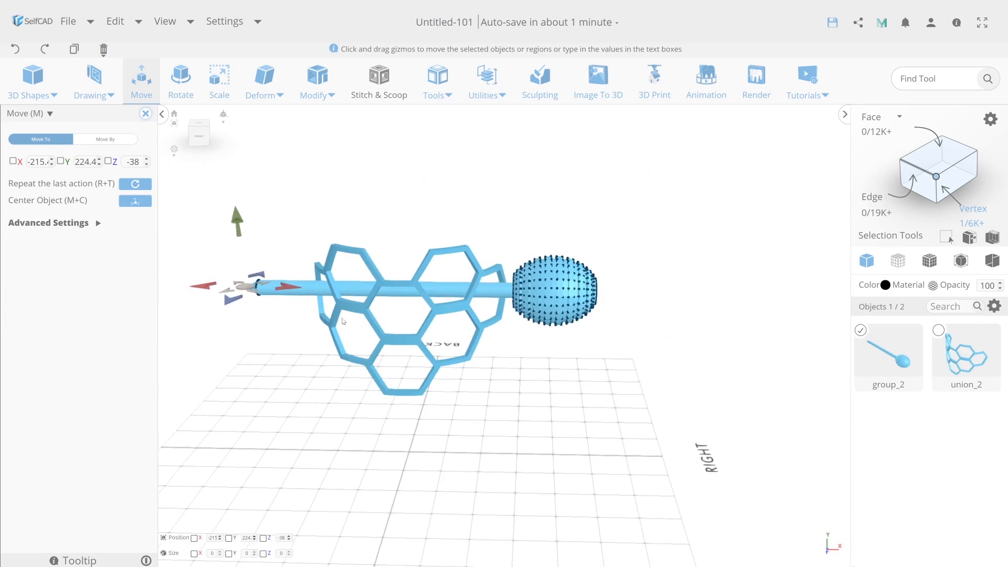
pyautogui.moveTo(441, 335); pyautogui.dragTo(331, 369, button='right')
pyautogui.click(936, 179)
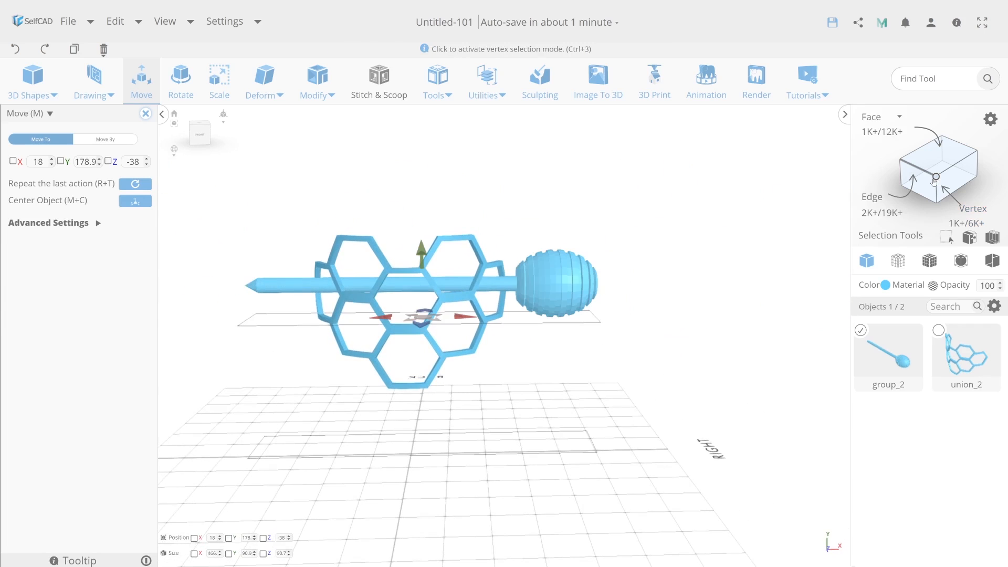
# Step: Add the honeycomb to the selection and color both it and the grouped dipper yellow
pyautogui.click(940, 330)
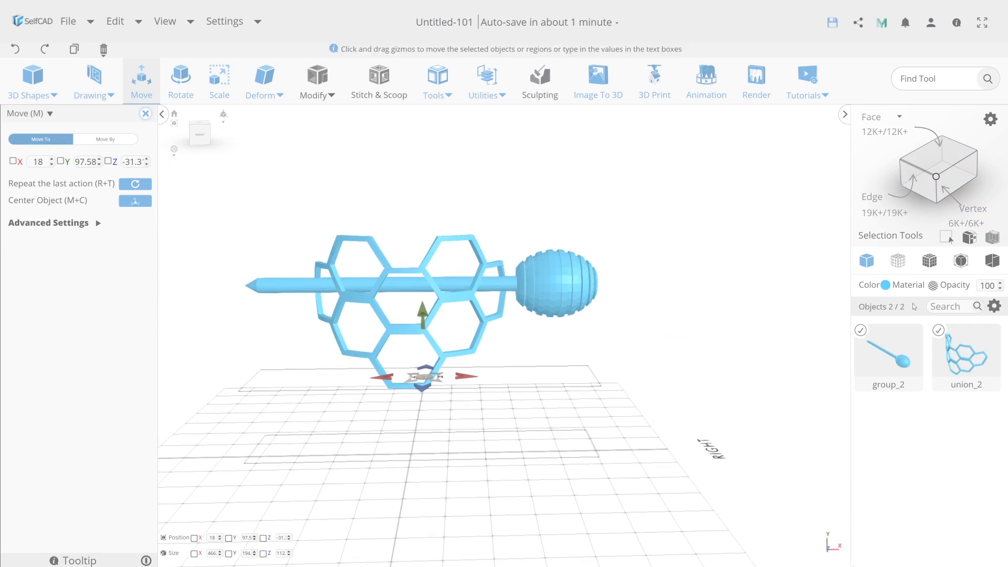
pyautogui.click(886, 285)
pyautogui.click(908, 415)
pyautogui.moveTo(412, 374); pyautogui.dragTo(534, 412)
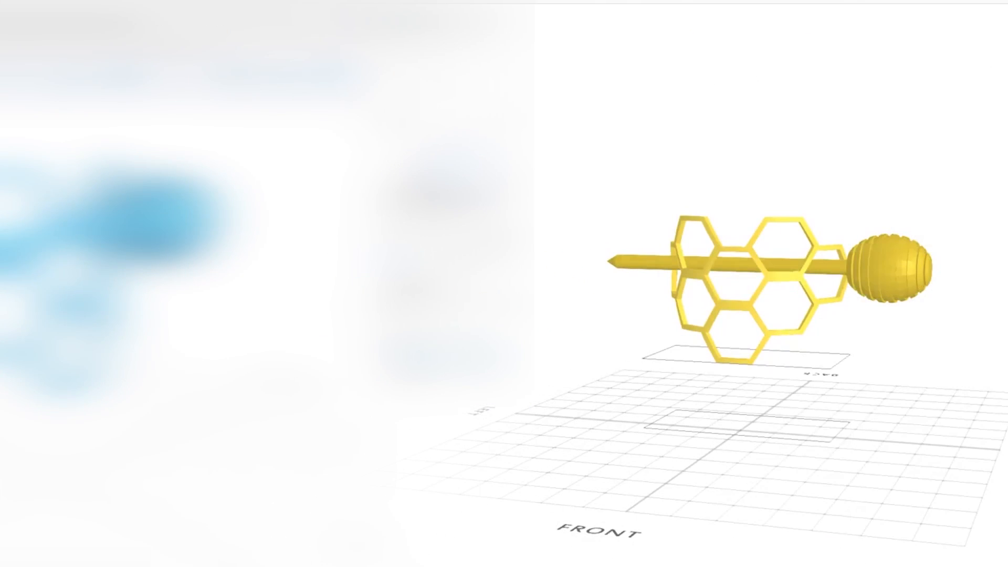